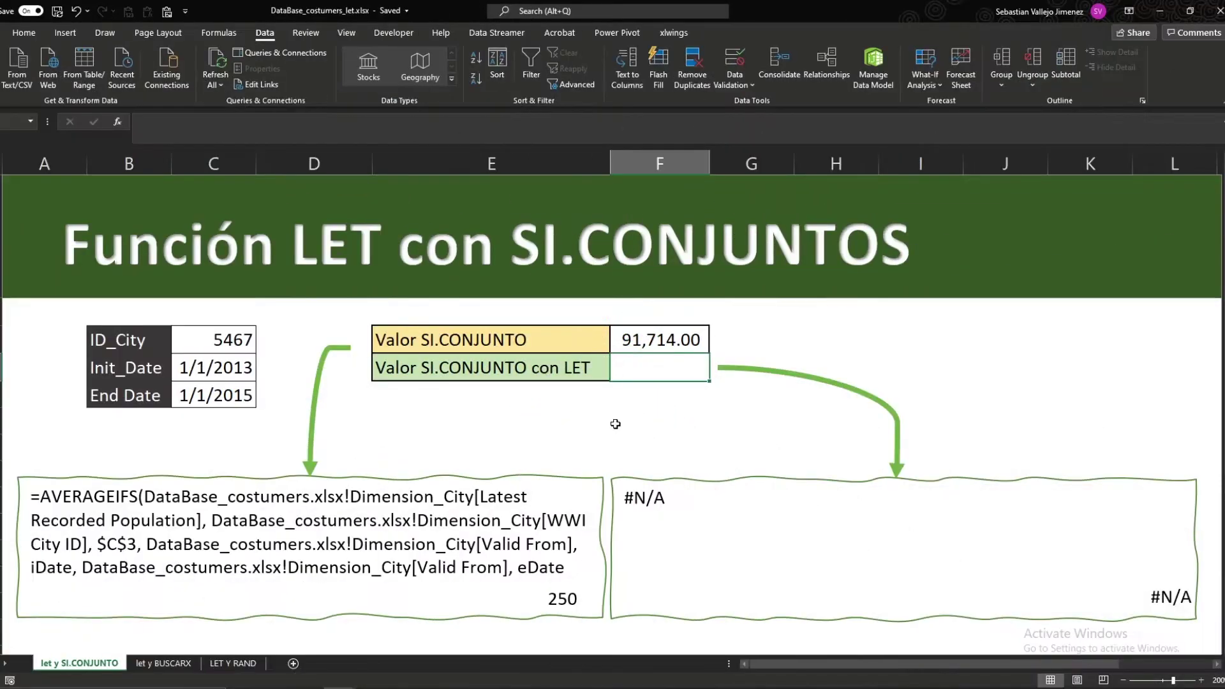
- Start a LET formula in F5 that names 'dates' as the whole Dimension_City Valid From column
{"action": "type", "text": "¿"}
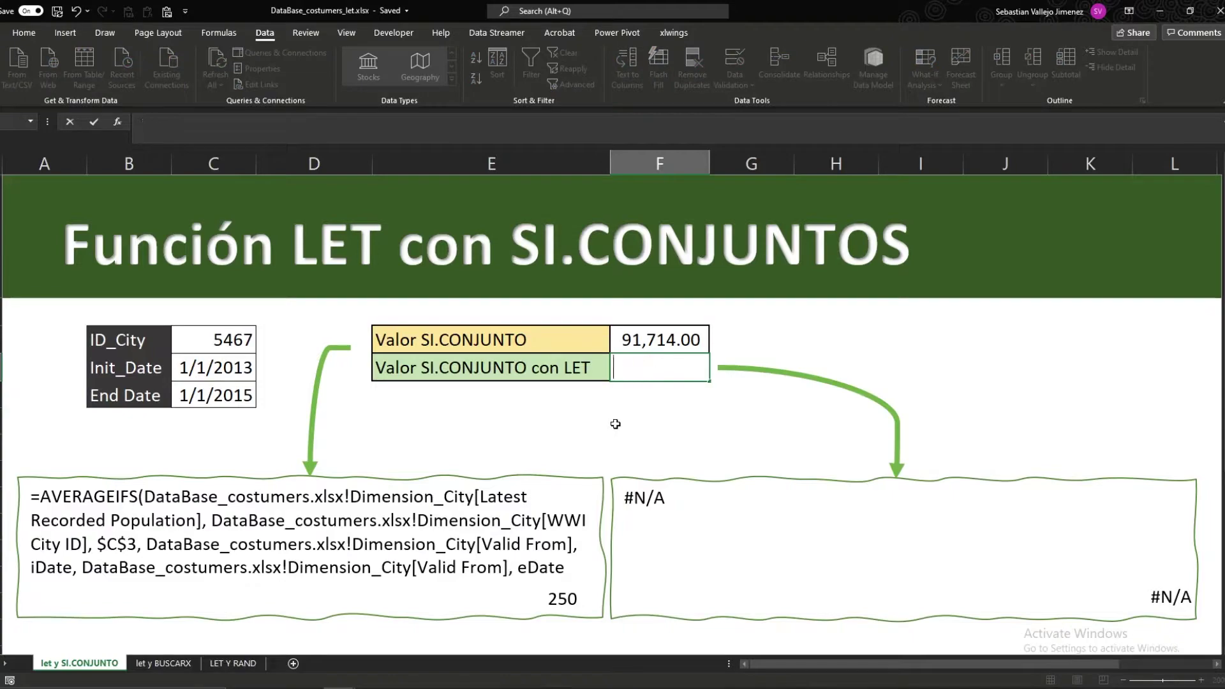
{"action": "type", "text": "LET("}
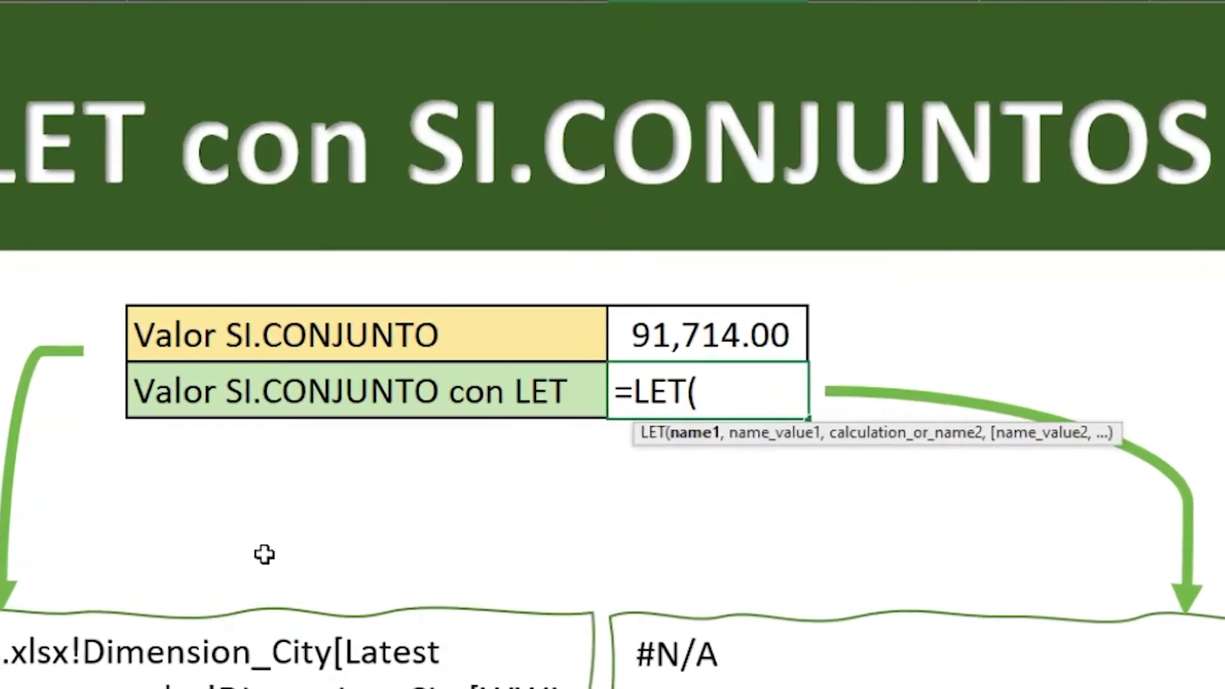
{"action": "type", "text": "DATES"}
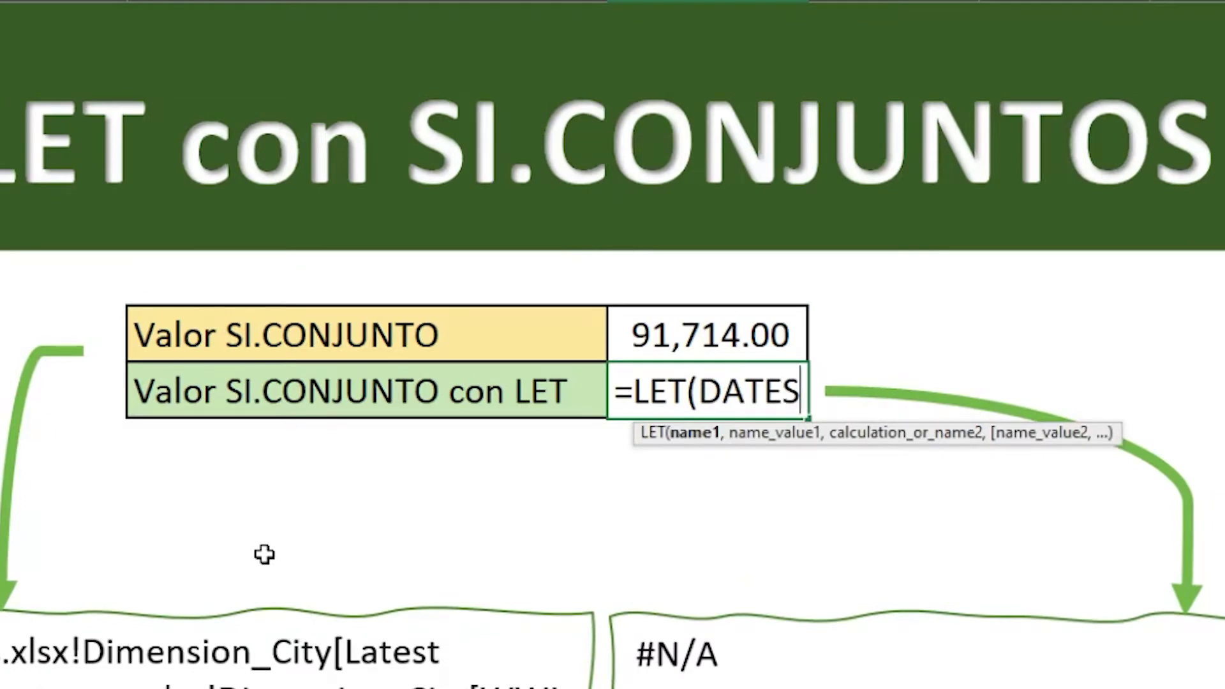
{"action": "key", "text": "BackSpace"}
{"action": "key", "text": "BackSpace"}
{"action": "key", "text": "BackSpace"}
{"action": "key", "text": "BackSpace"}
{"action": "key", "text": "BackSpace"}
{"action": "type", "text": "dates,"}
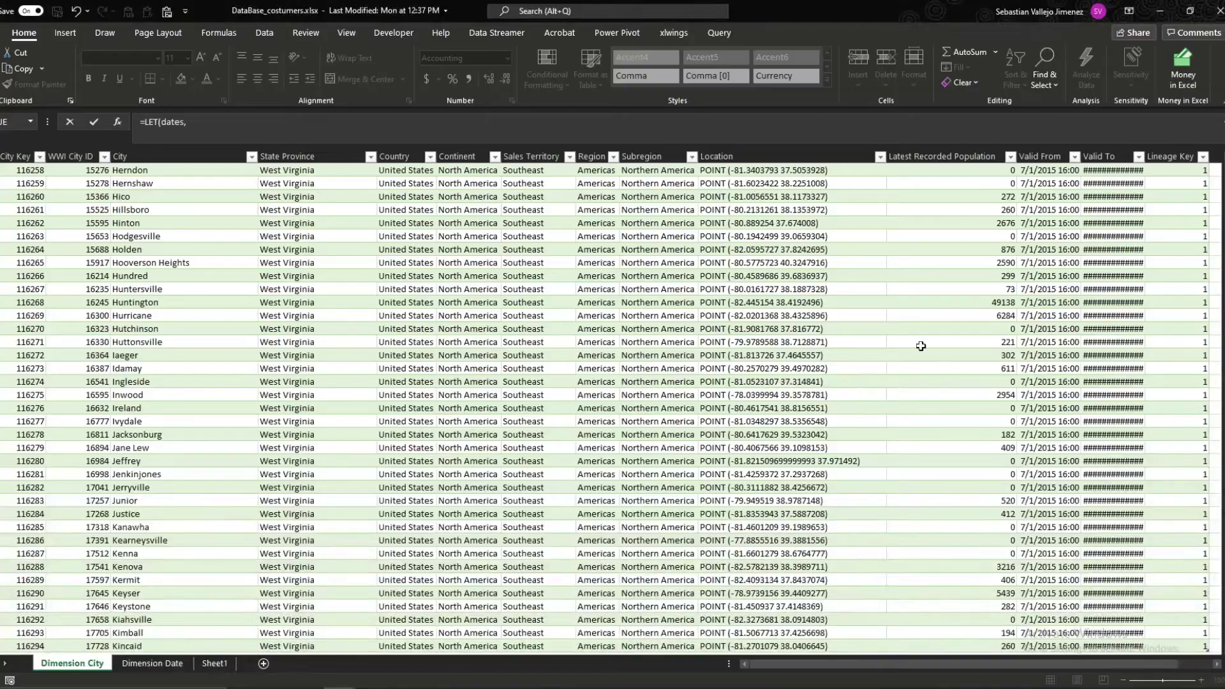
{"action": "left_click", "coordinate": [1015, 355]}
{"action": "key", "text": "ctrl+Up"}
{"action": "key", "text": "ctrl+shift+Down"}
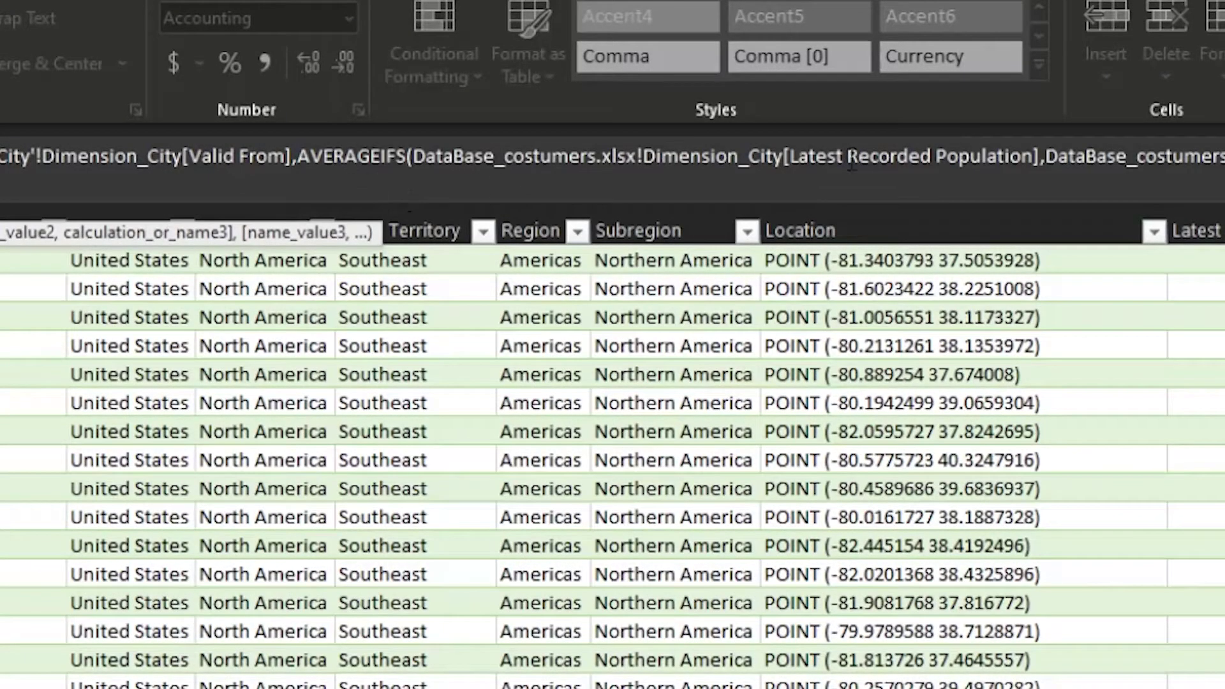
- Finish the AVERAGEIFS, comparing dates against iDate and eDate, so F5 returns 91,714.00
{"action": "type", "text": ","}
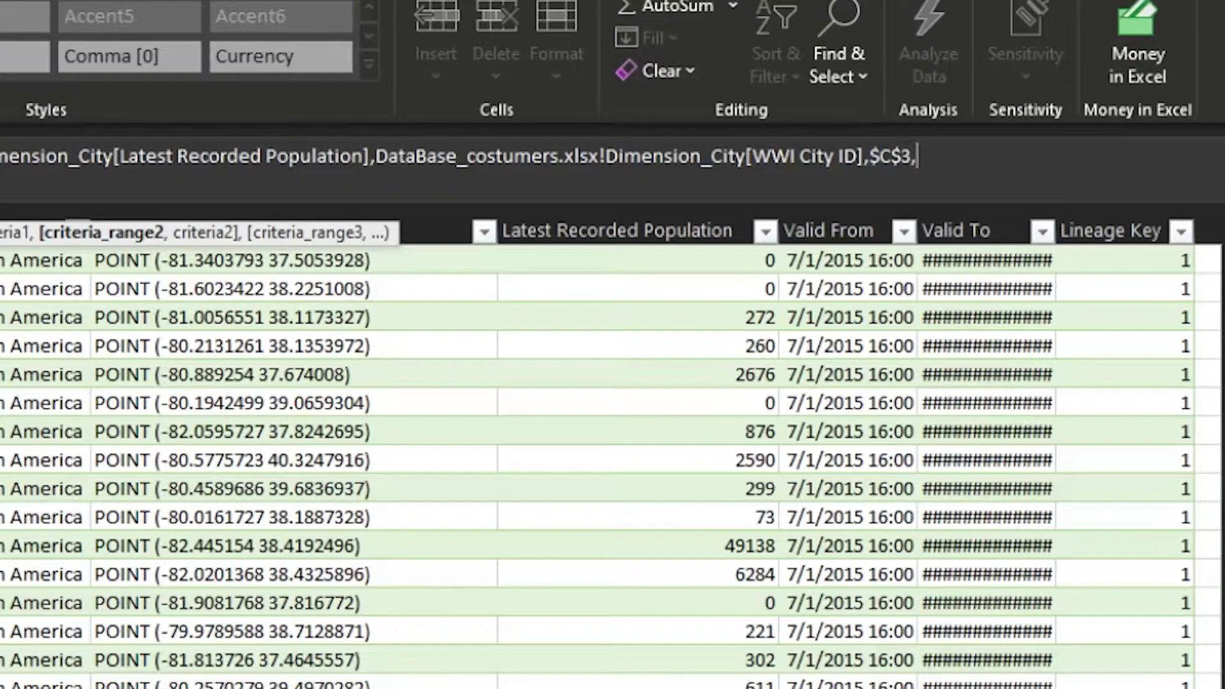
{"action": "type", "text": "dates"}
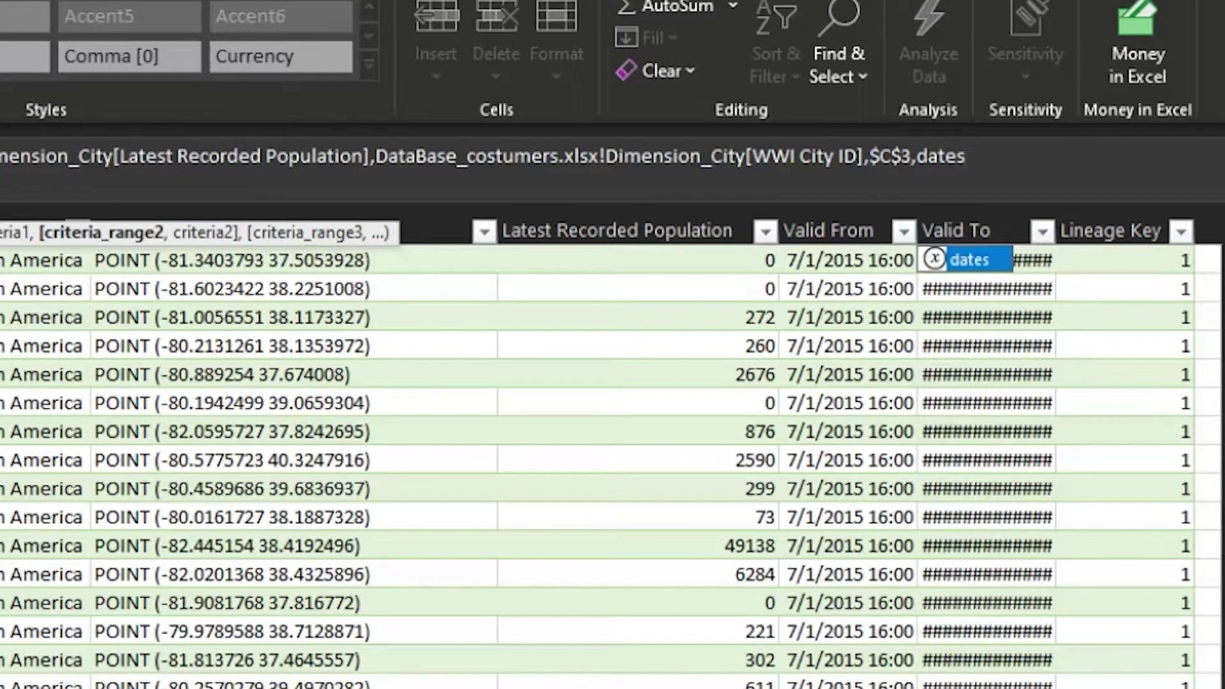
{"action": "type", "text": ","}
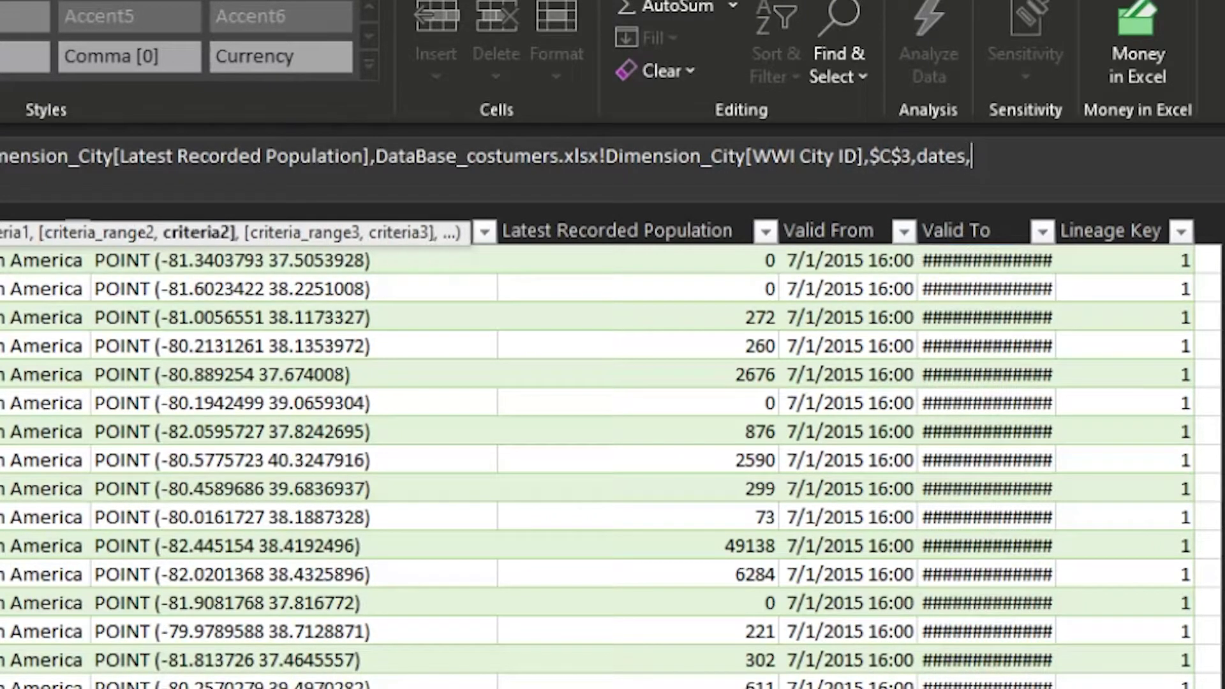
{"action": "type", "text": "i"}
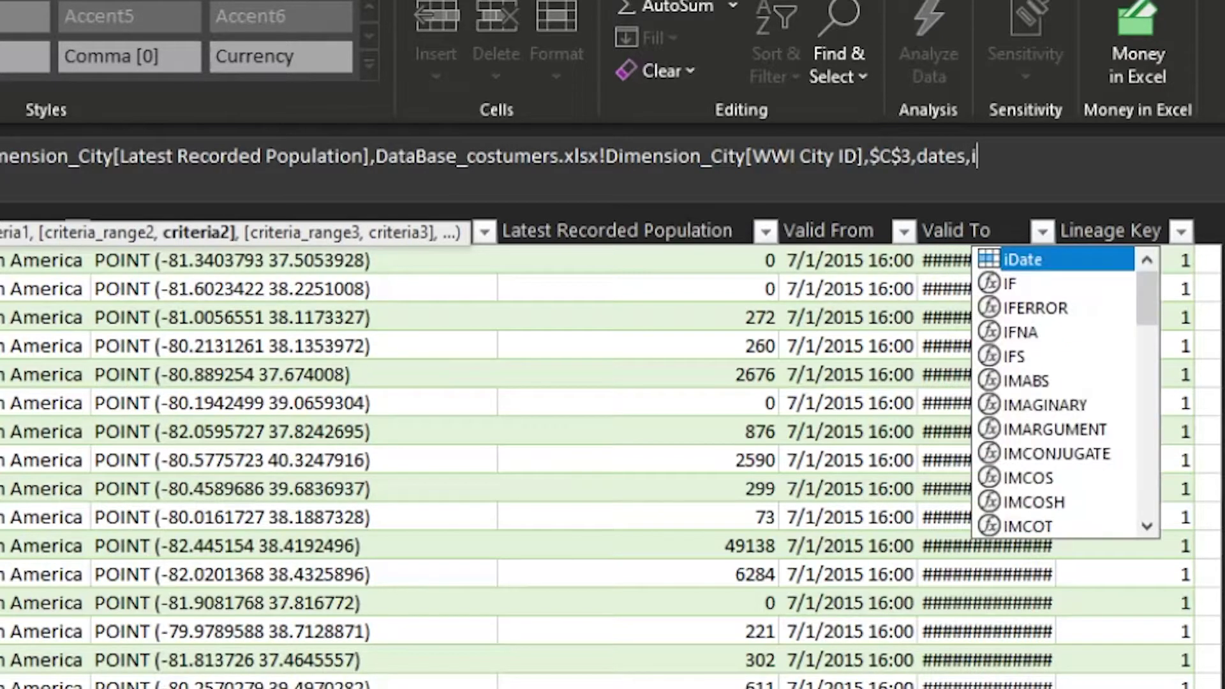
{"action": "key", "text": "Tab"}
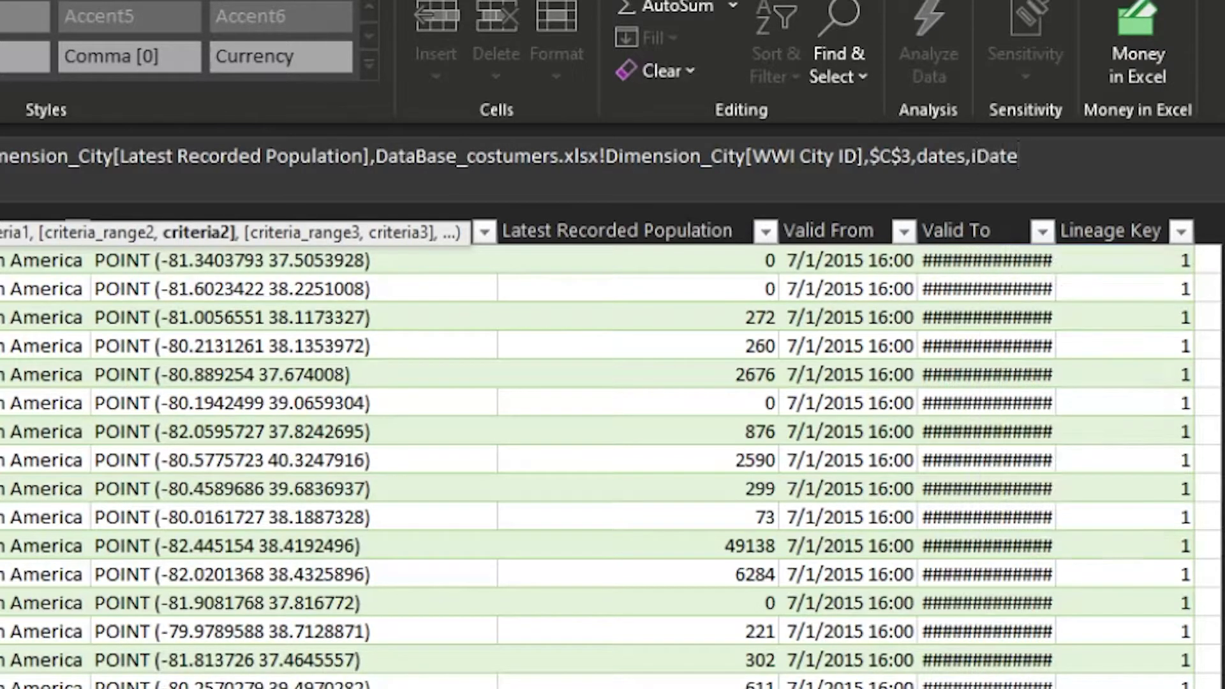
{"action": "type", "text": ",dates"}
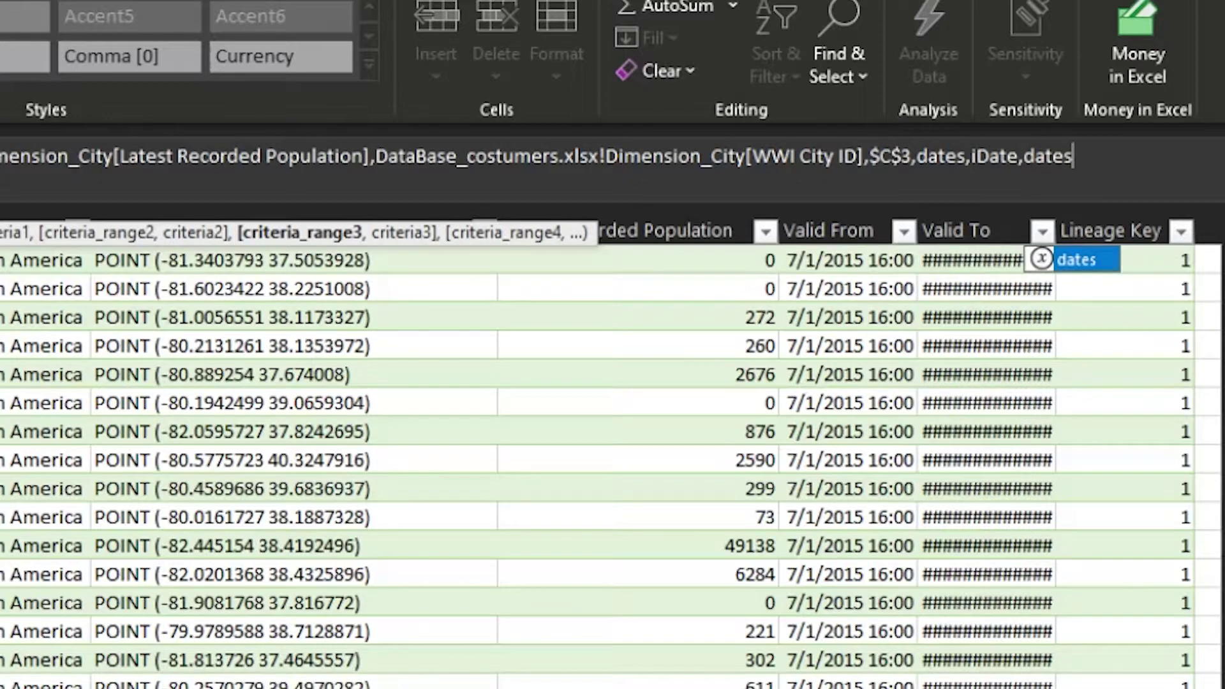
{"action": "type", "text": ","}
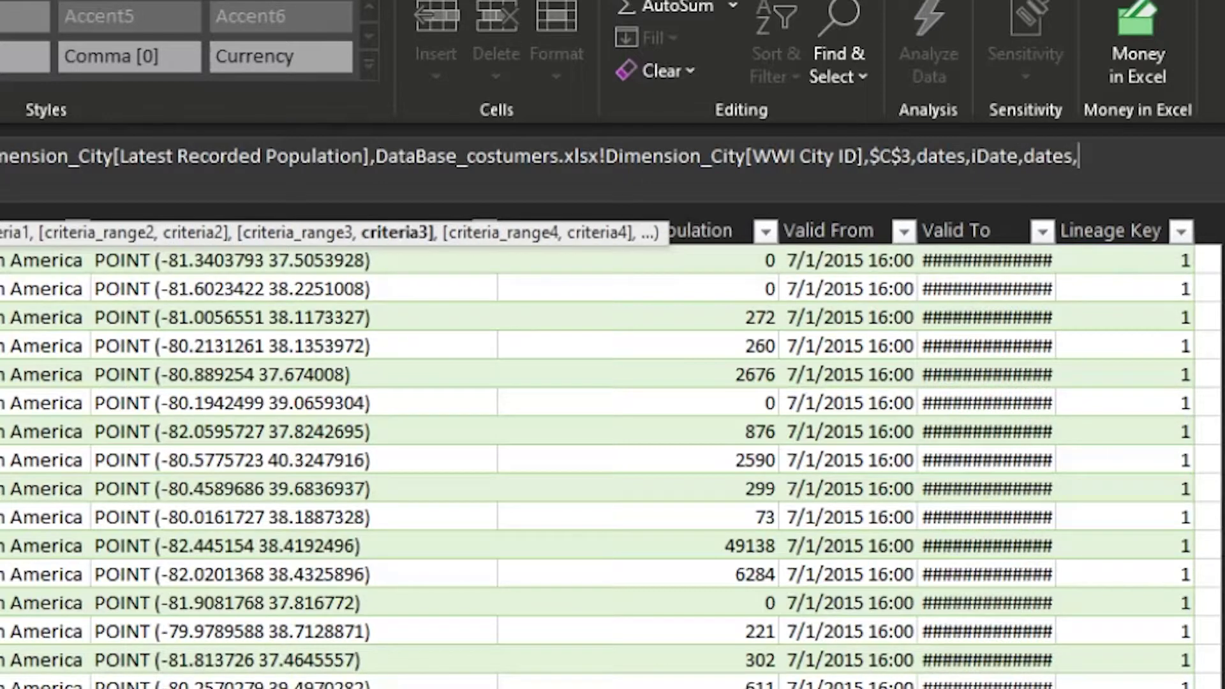
{"action": "type", "text": "e"}
{"action": "key", "text": "Tab"}
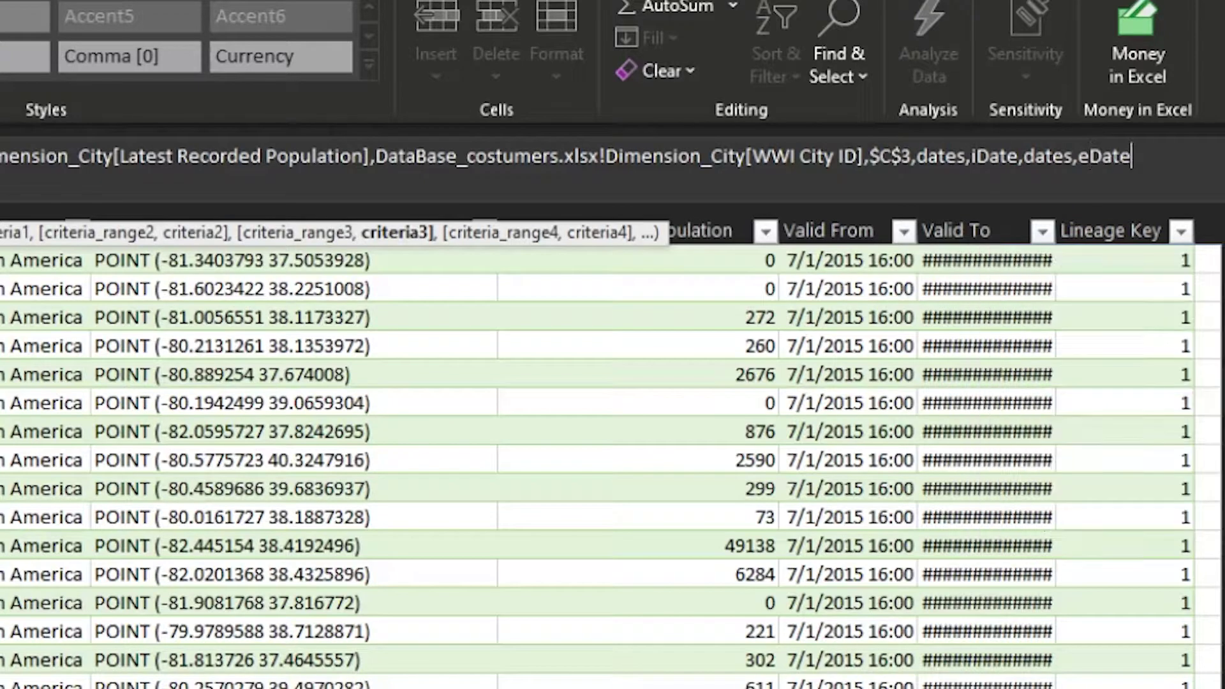
{"action": "type", "text": ")"}
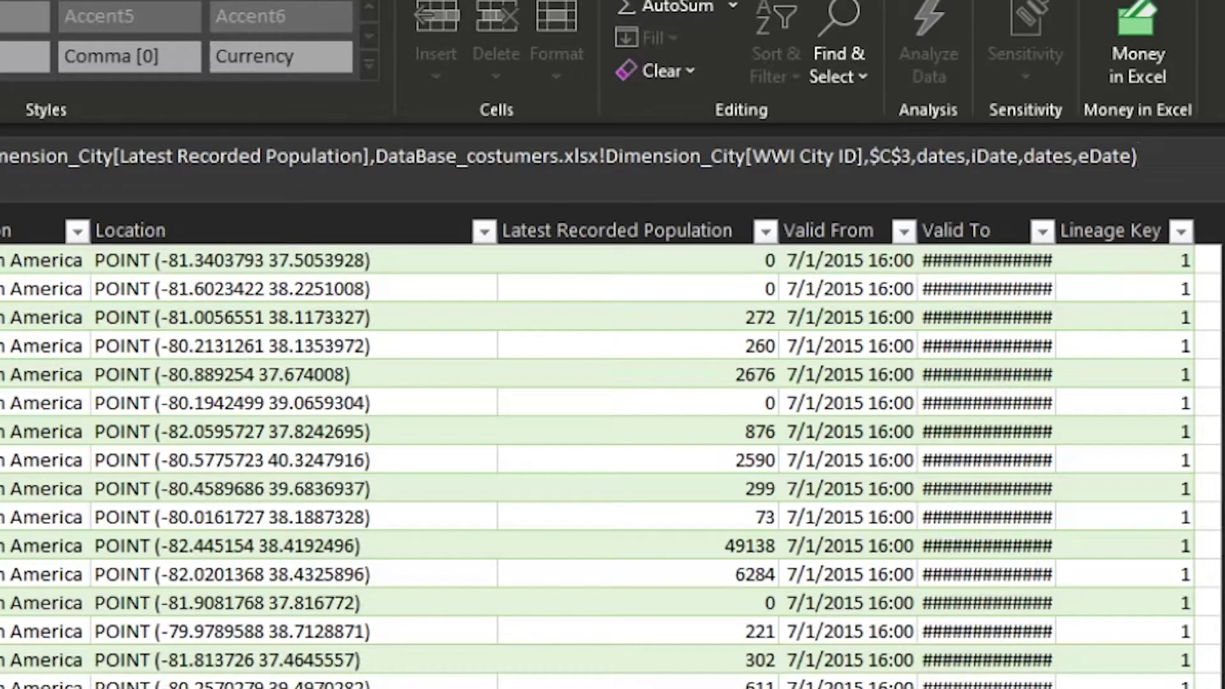
{"action": "key", "text": "Return"}
{"action": "key", "text": "Up"}
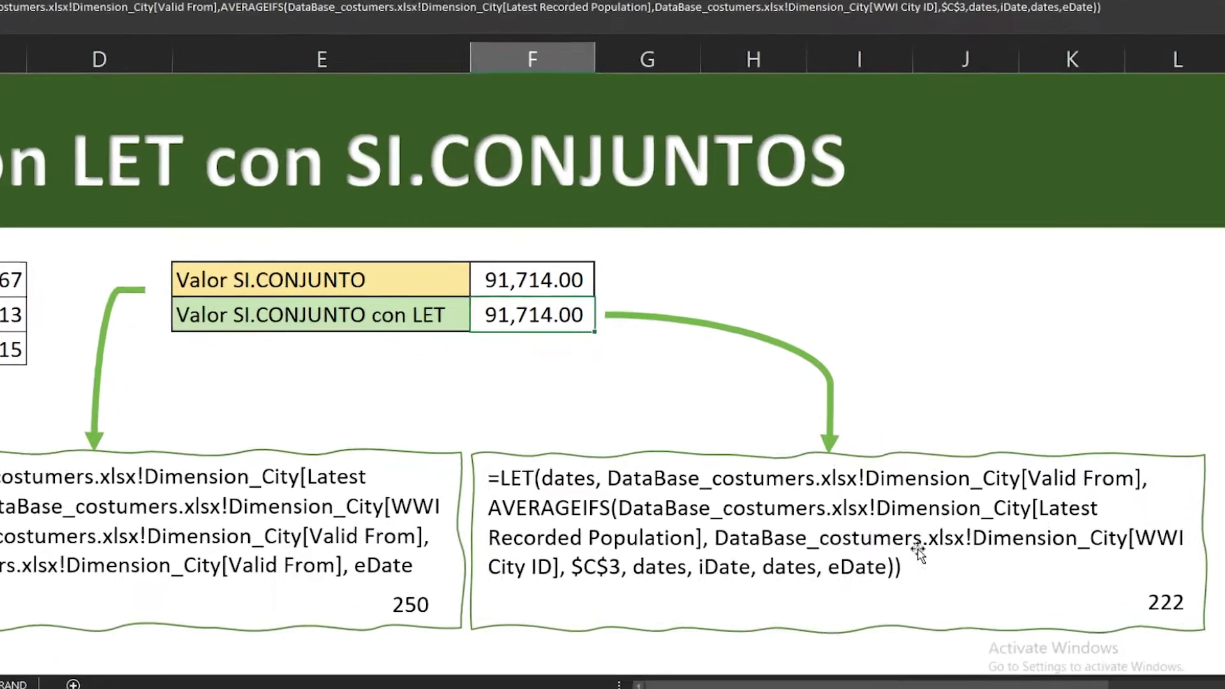
{"action": "left_click", "coordinate": [827, 568]}
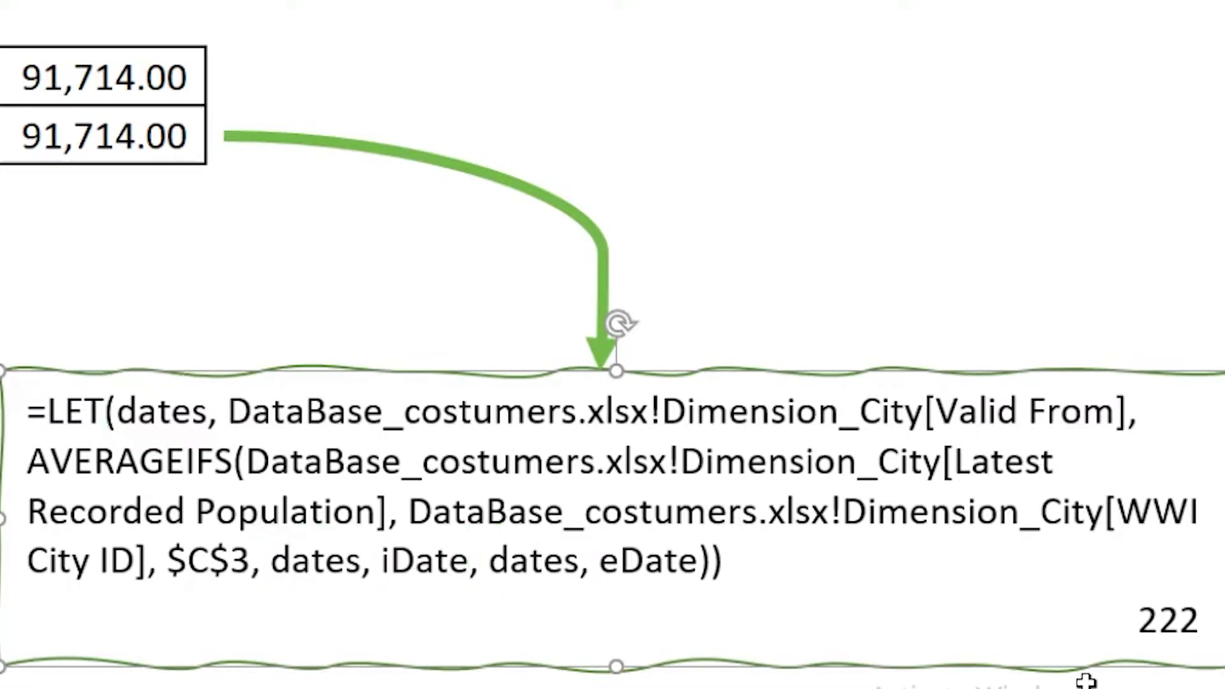
{"action": "left_click", "coordinate": [1152, 645]}
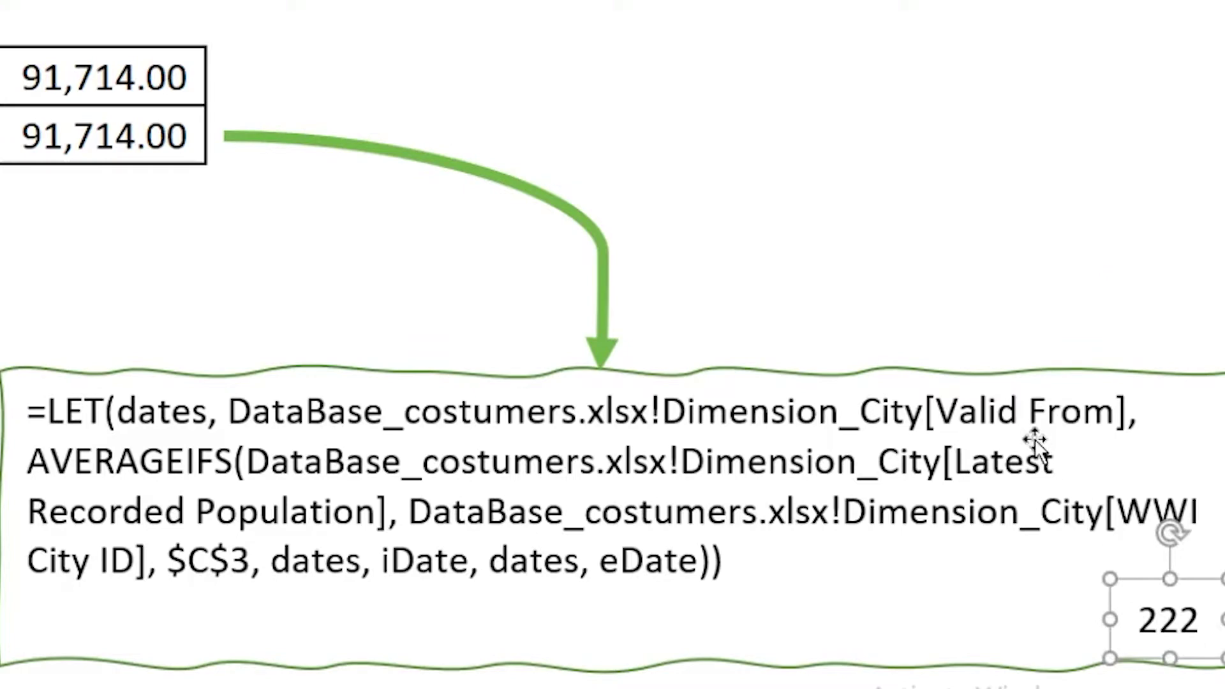
{"action": "left_click", "coordinate": [913, 211]}
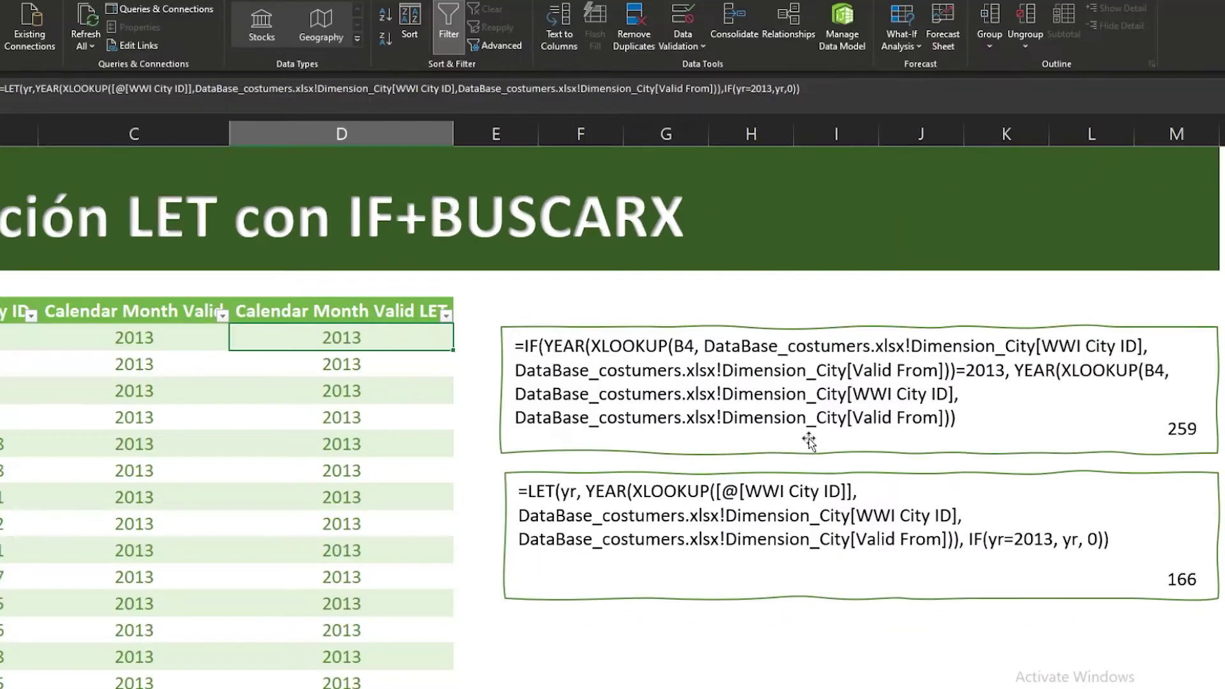
- Compare the 259-character IF/XLOOKUP formula in C4 with the 166-character LET version in D4
{"action": "left_click", "coordinate": [613, 492]}
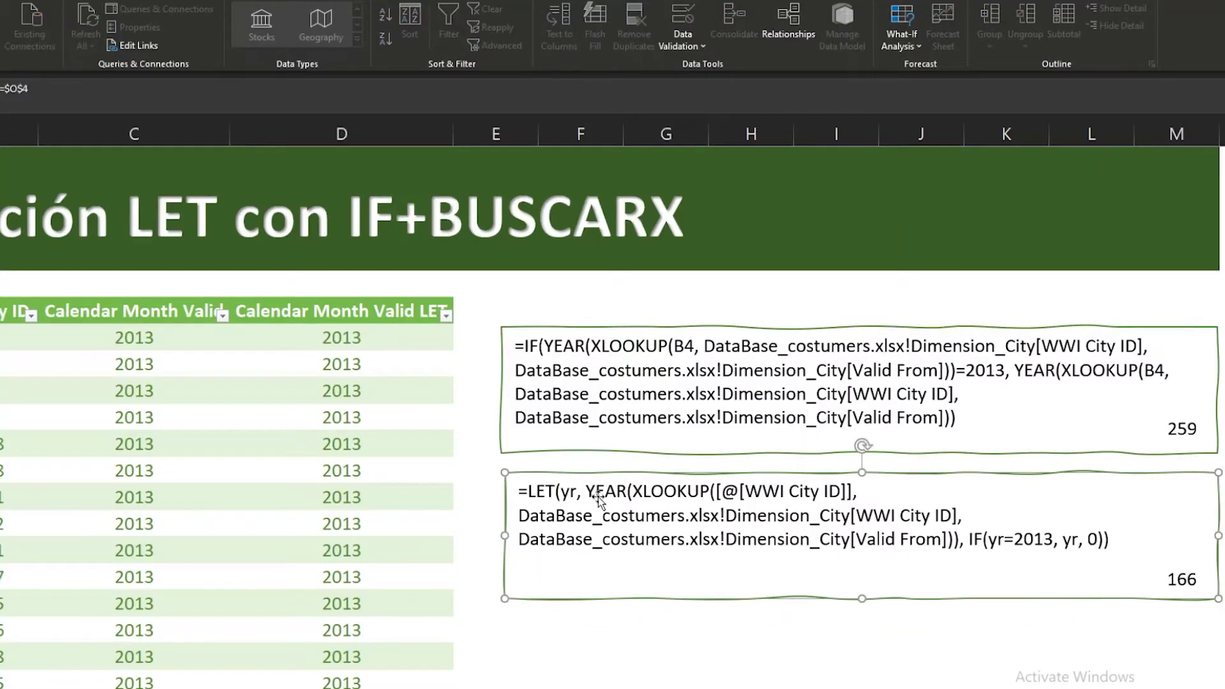
{"action": "left_click", "coordinate": [138, 341]}
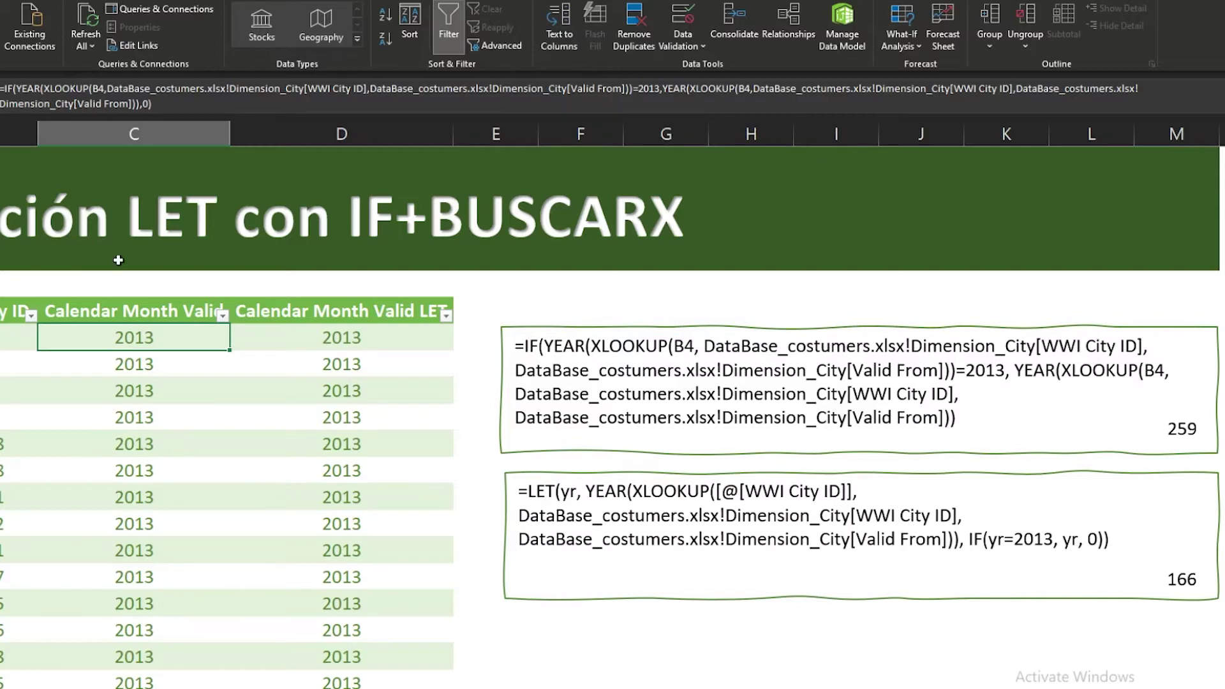
{"action": "left_click", "coordinate": [384, 339]}
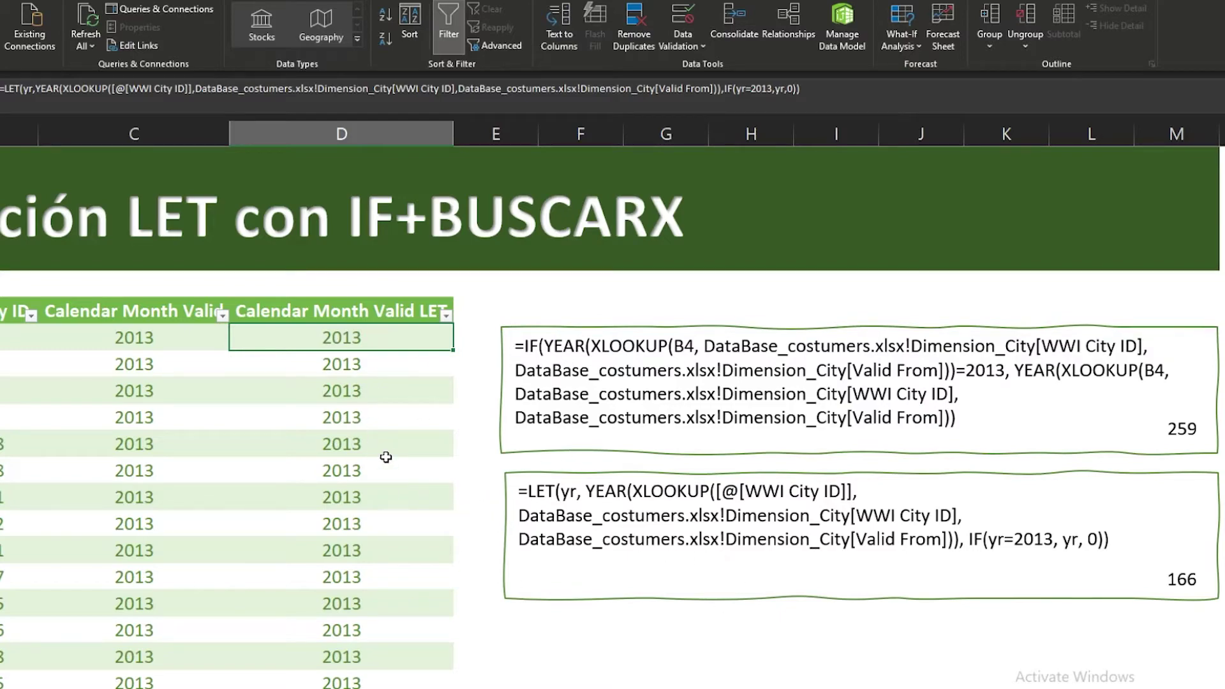
- Define yr as the YEAR of XLOOKUP from WWI City ID to Dimension_City's Valid From
{"action": "type", "text": "=let"}
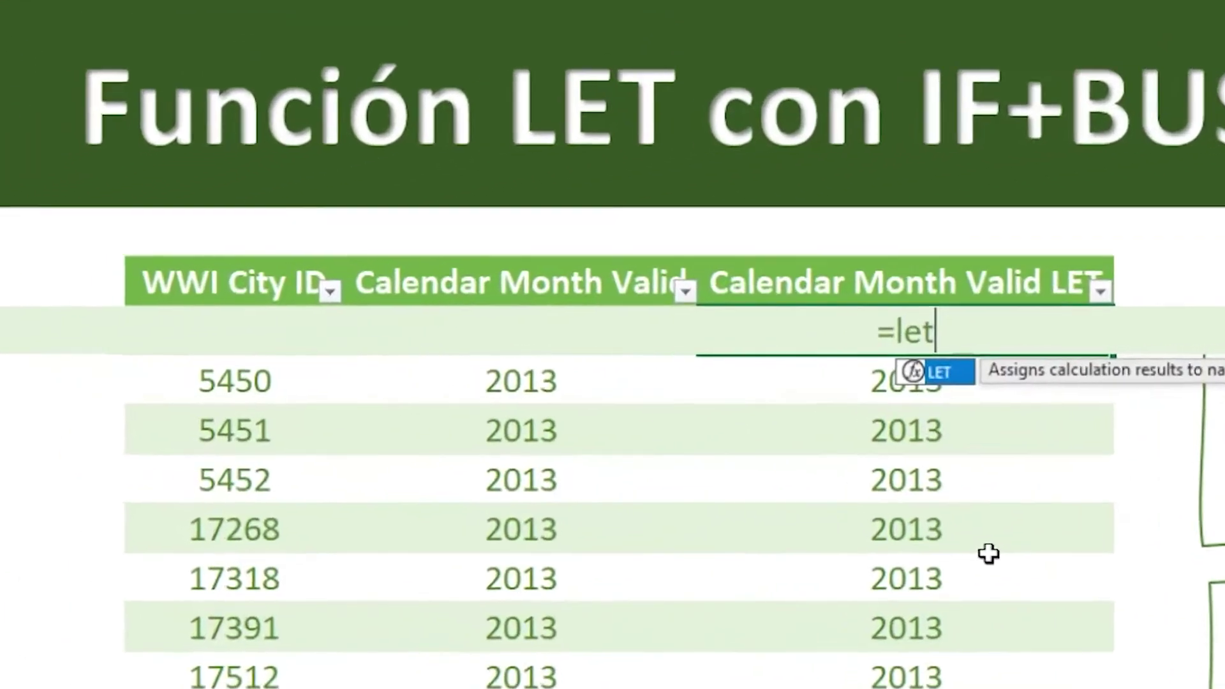
{"action": "key", "text": "Tab"}
{"action": "type", "text": "yr"}
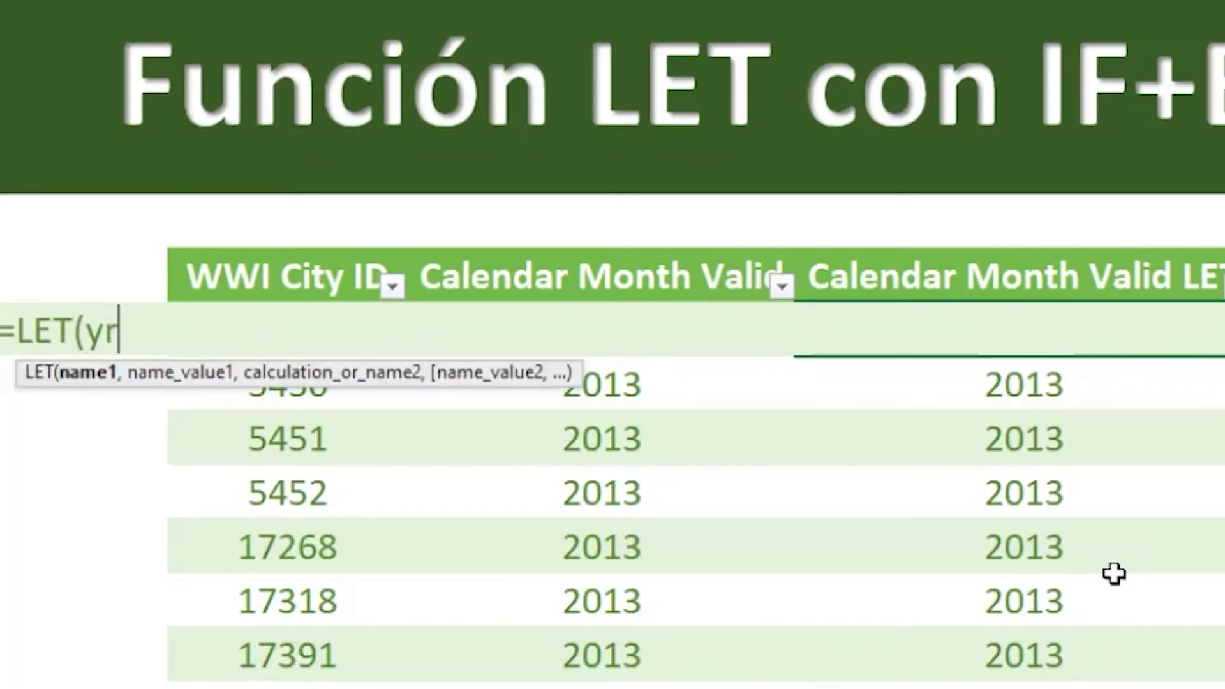
{"action": "type", "text": ","}
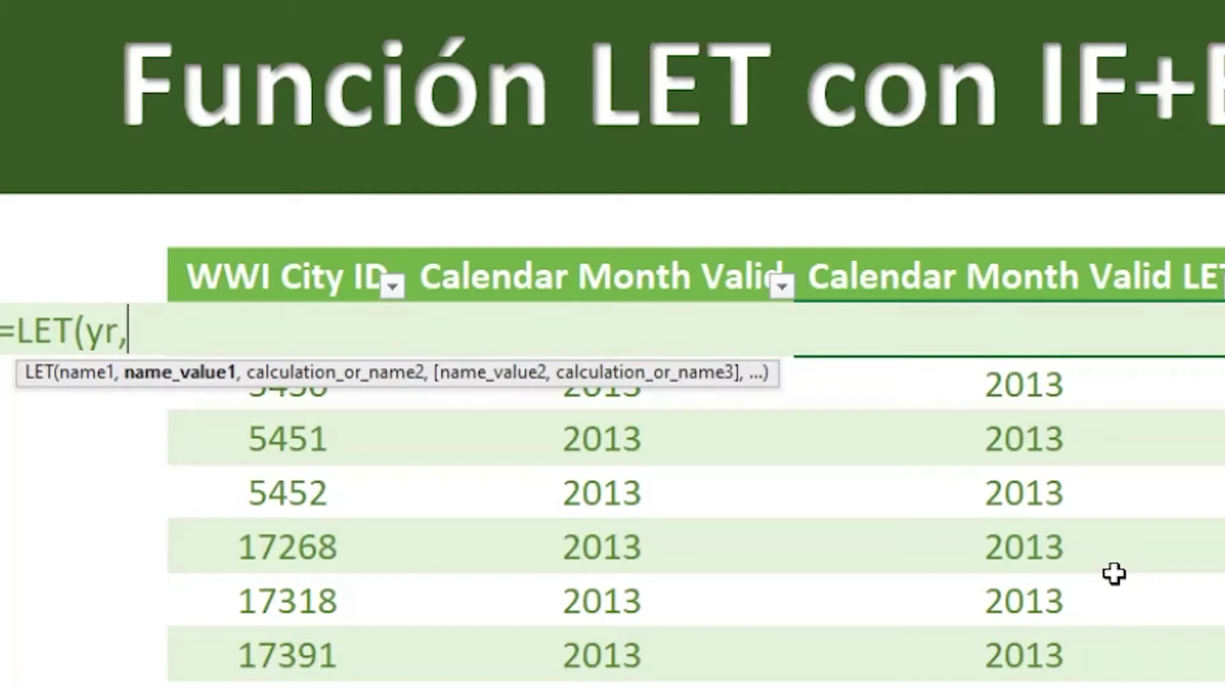
{"action": "type", "text": "year"}
{"action": "key", "text": "Tab"}
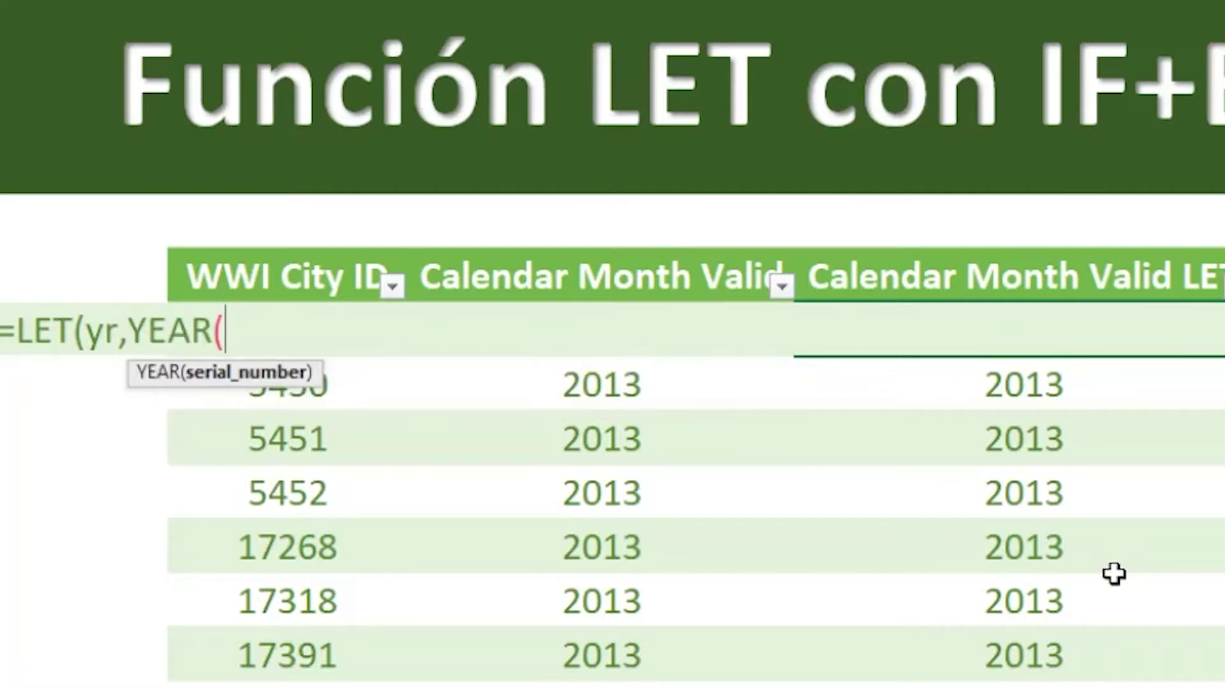
{"action": "type", "text": "xl"}
{"action": "key", "text": "Tab"}
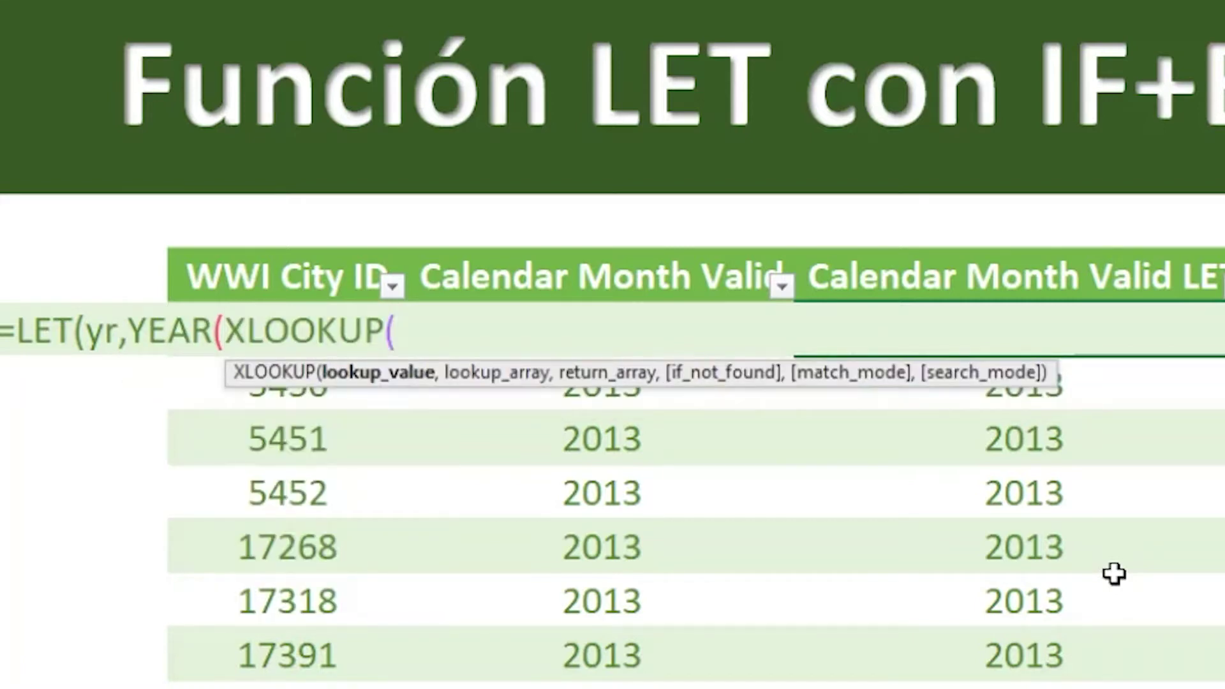
{"action": "key", "text": "Left"}
{"action": "key", "text": "Left"}
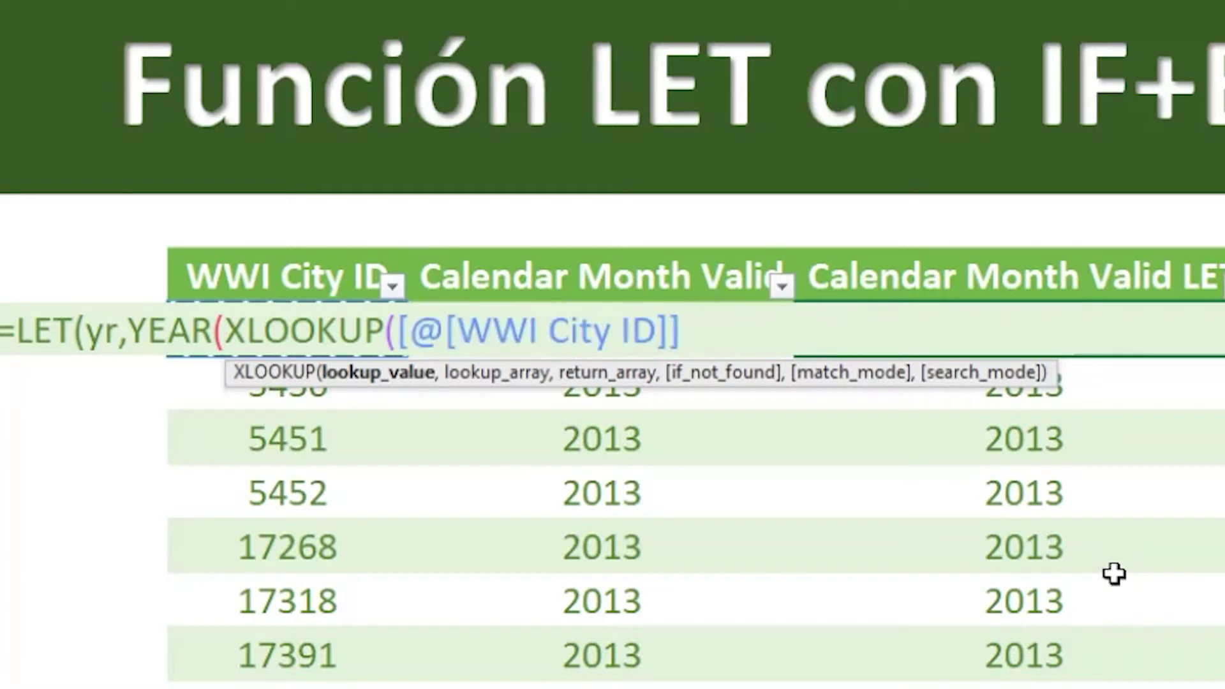
{"action": "type", "text": ","}
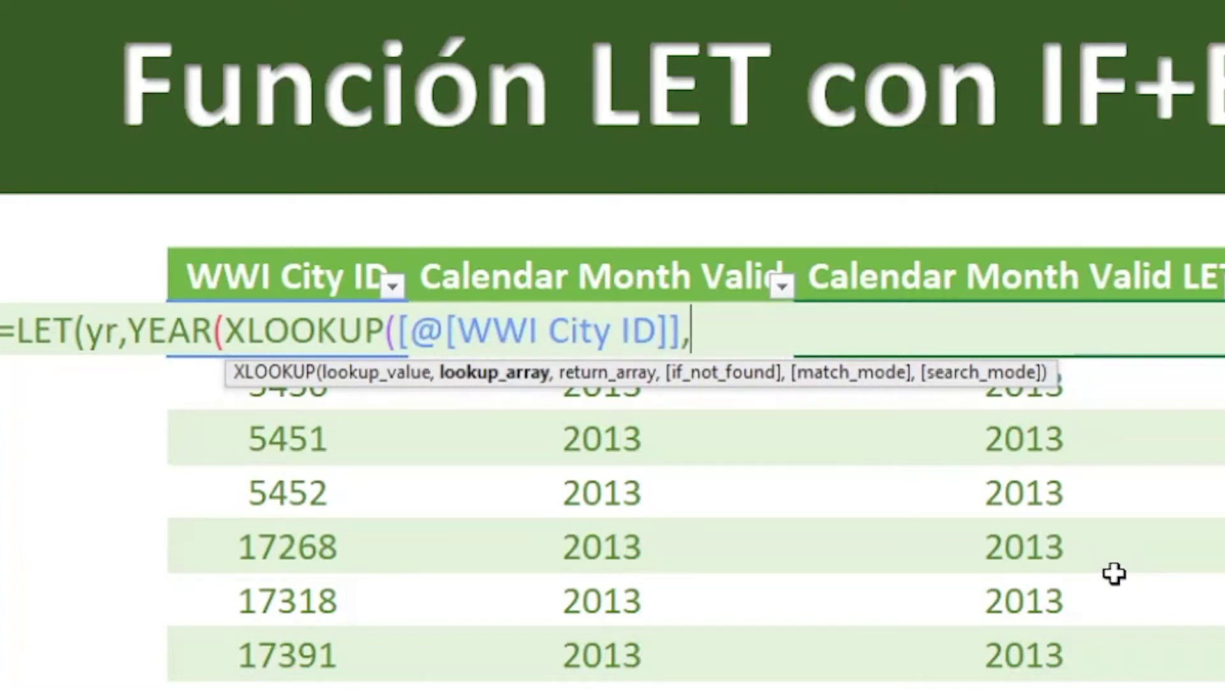
{"action": "key", "text": "ctrl+shift+Down"}
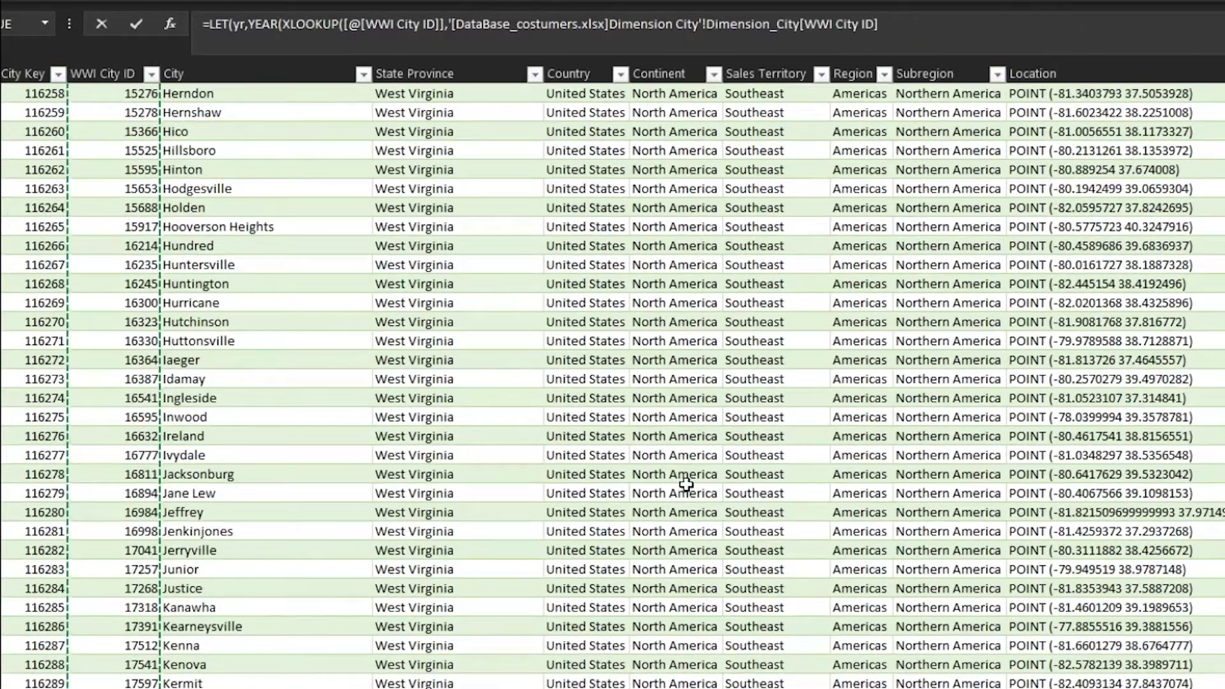
{"action": "type", "text": ","}
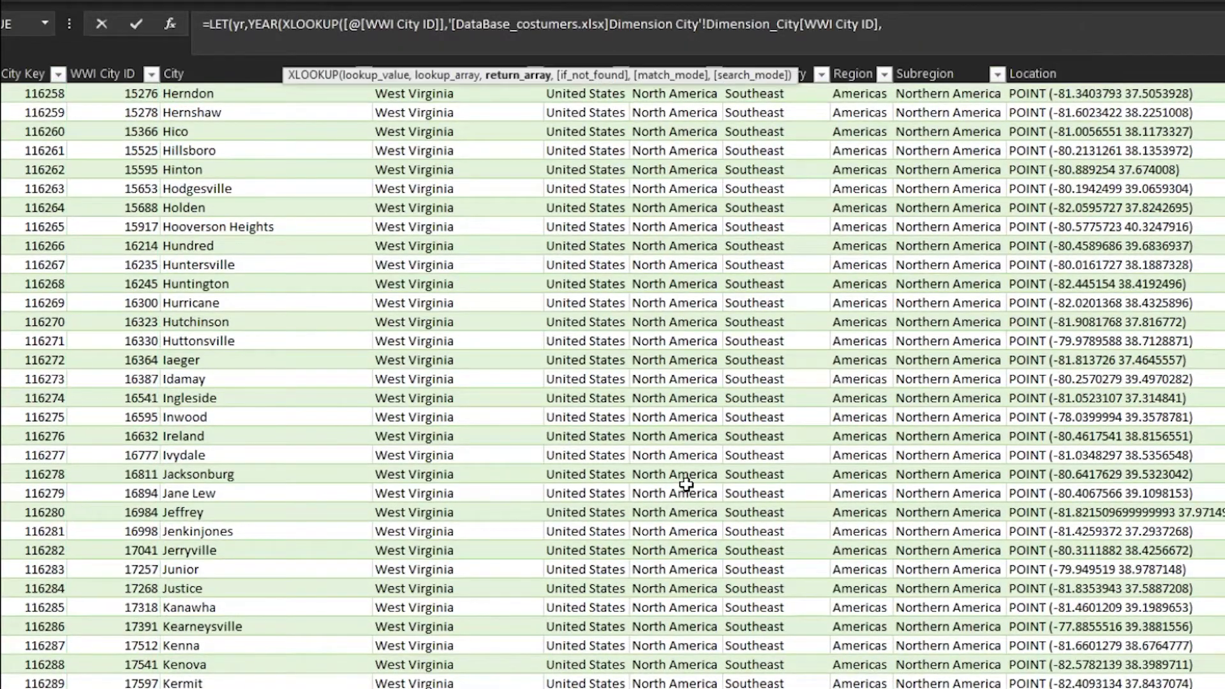
{"action": "key", "text": "ctrl+Tab"}
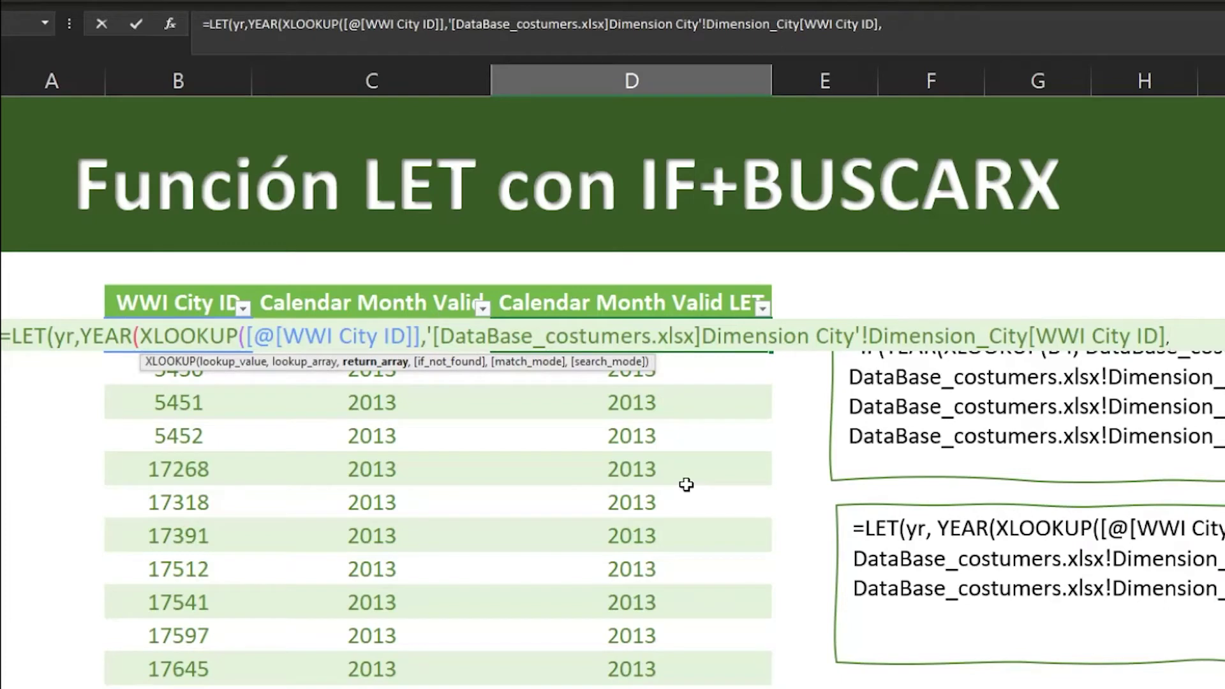
{"action": "key", "text": "ctrl+Tab"}
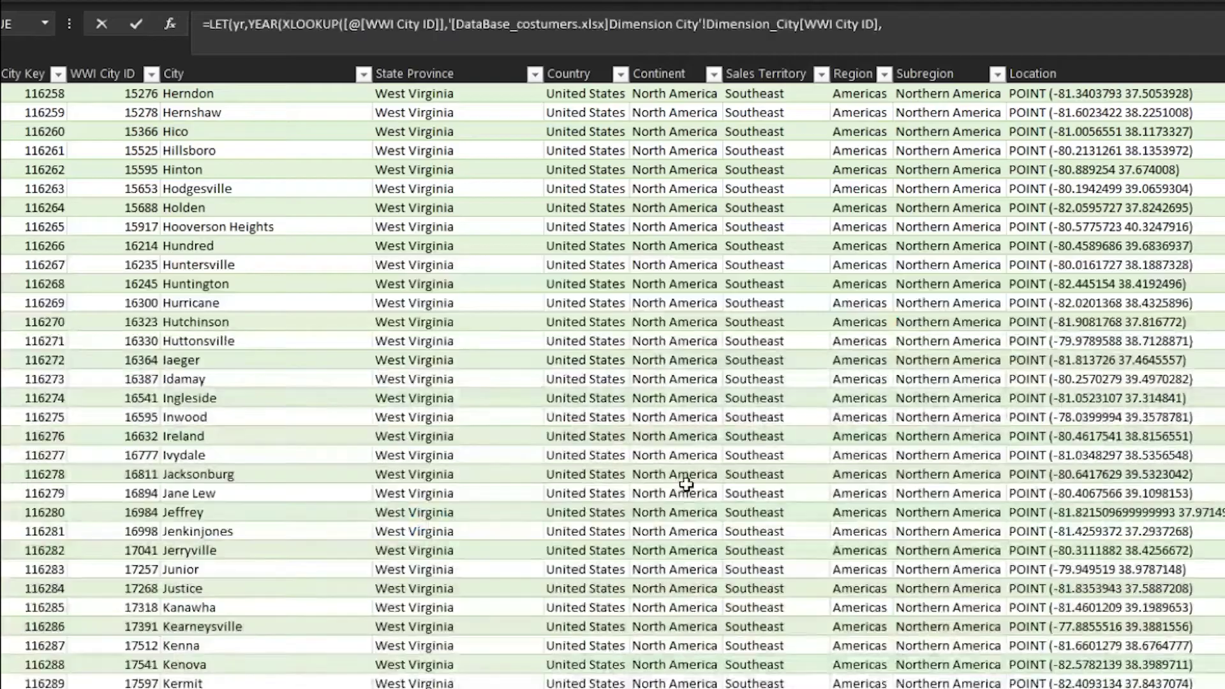
{"action": "left_click", "coordinate": [1050, 156]}
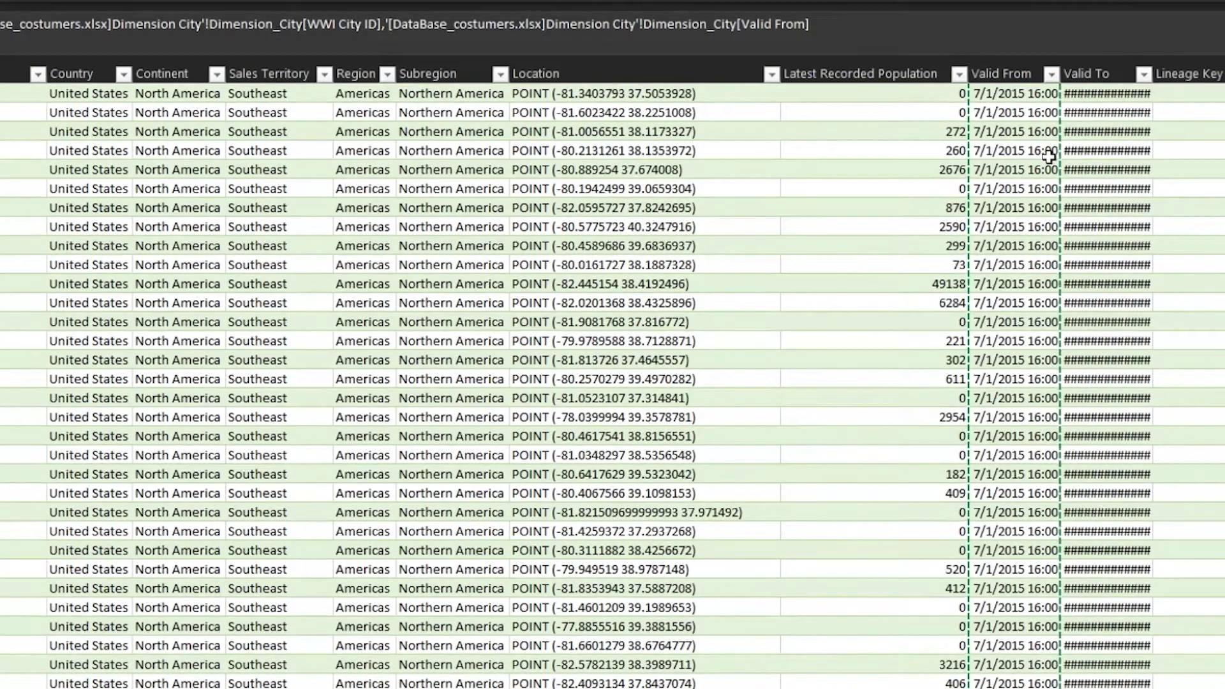
{"action": "type", "text": ")"}
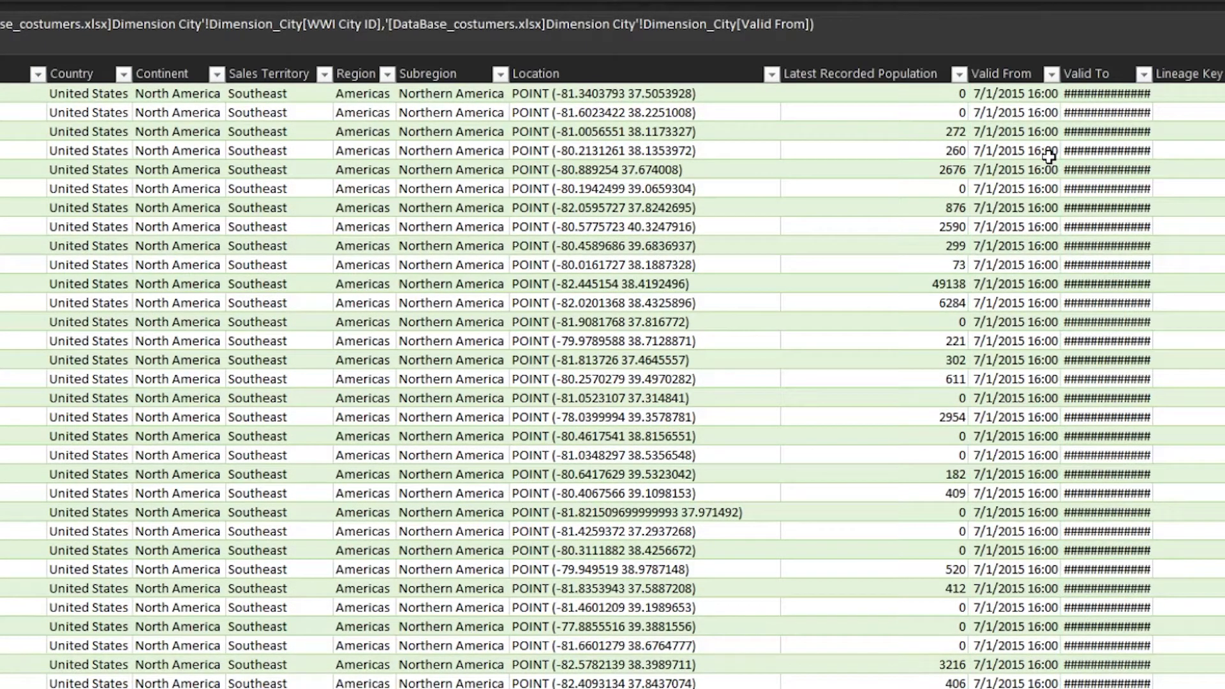
{"action": "type", "text": ")"}
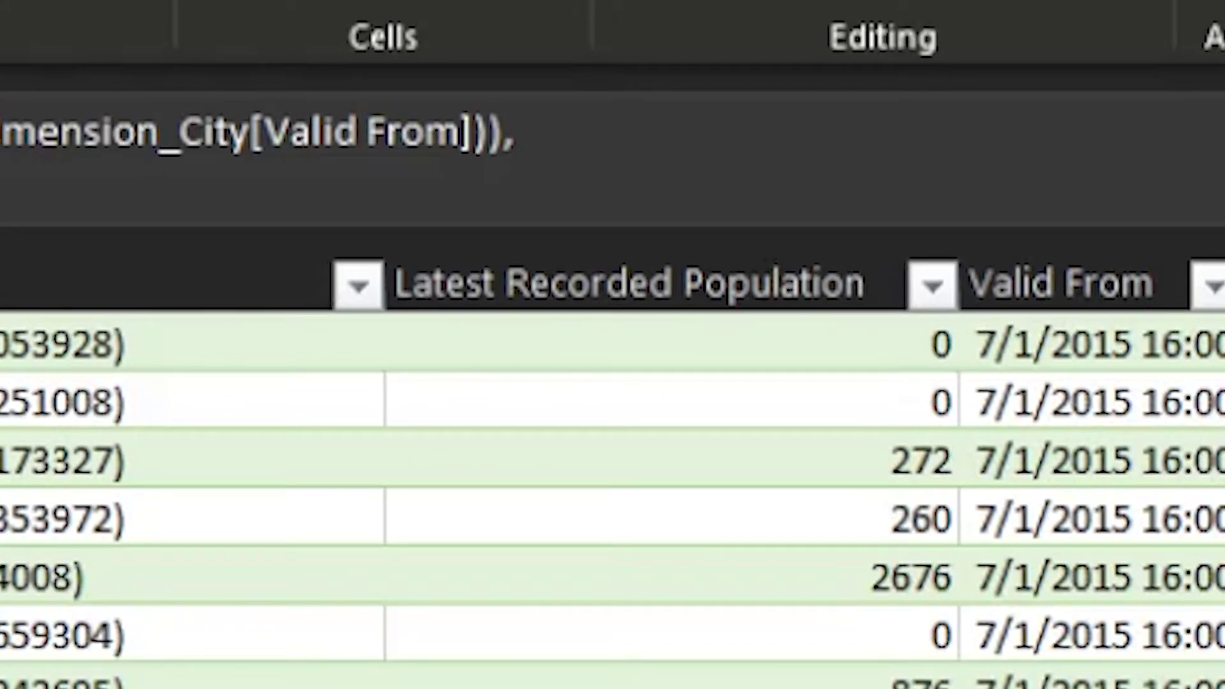
- Finish the LET with IF(yr=2013,yr,0) so every row shows 2013
{"action": "type", "text": "f"}
{"action": "key", "text": "Tab"}
{"action": "type", "text": "y"}
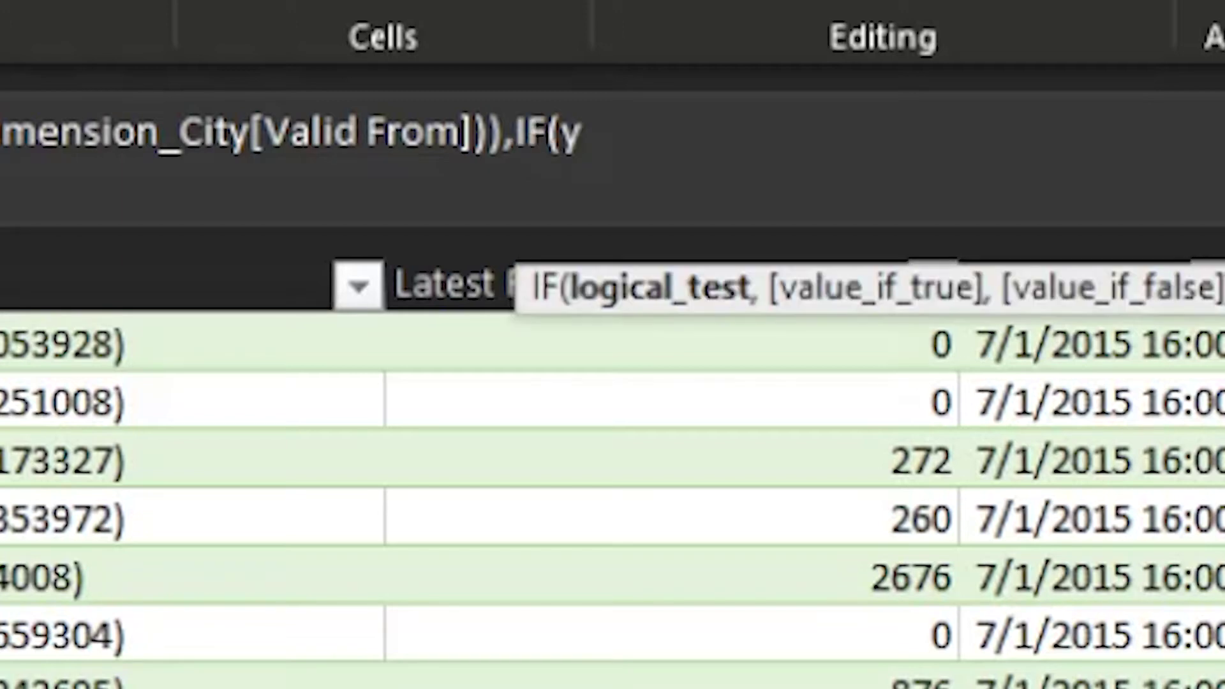
{"action": "type", "text": "r=20"}
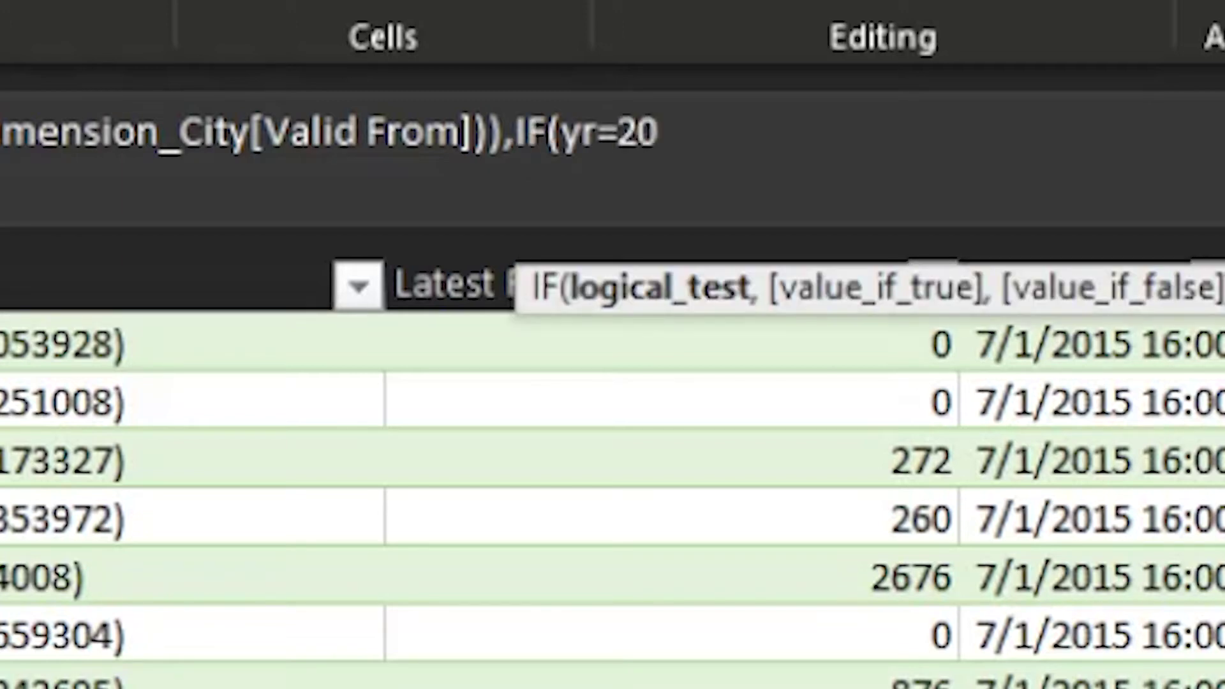
{"action": "type", "text": "13,"}
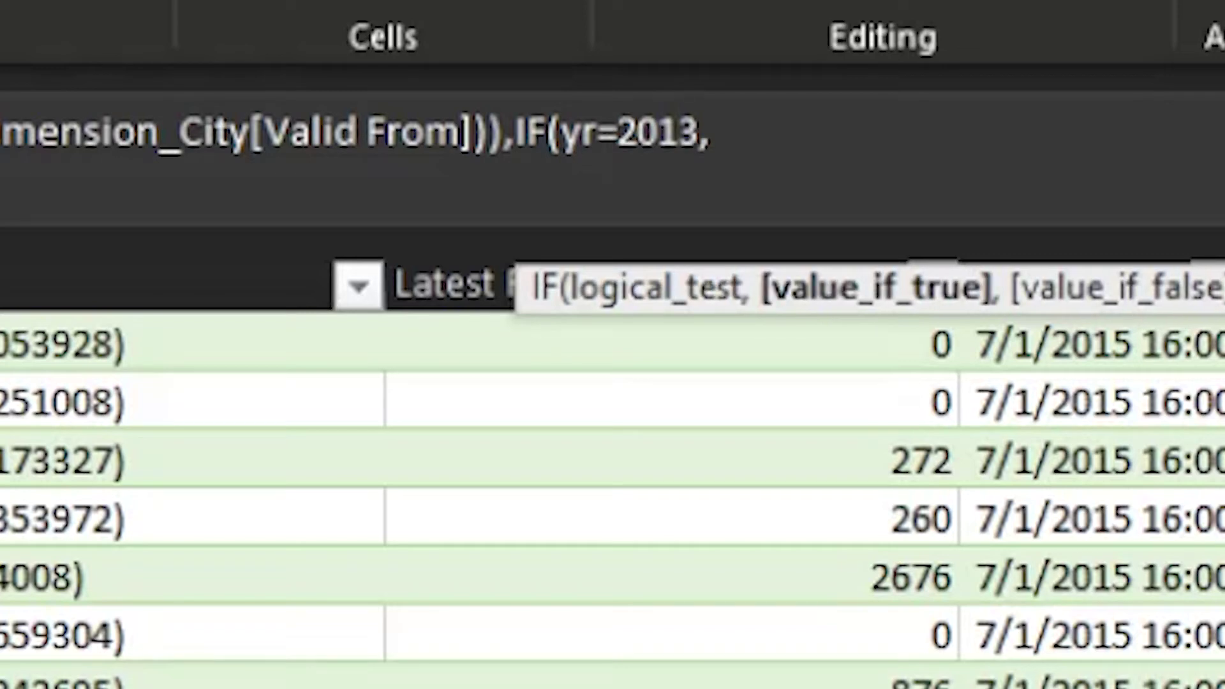
{"action": "type", "text": "yr"}
{"action": "type", "text": ",0"}
{"action": "type", "text": "))"}
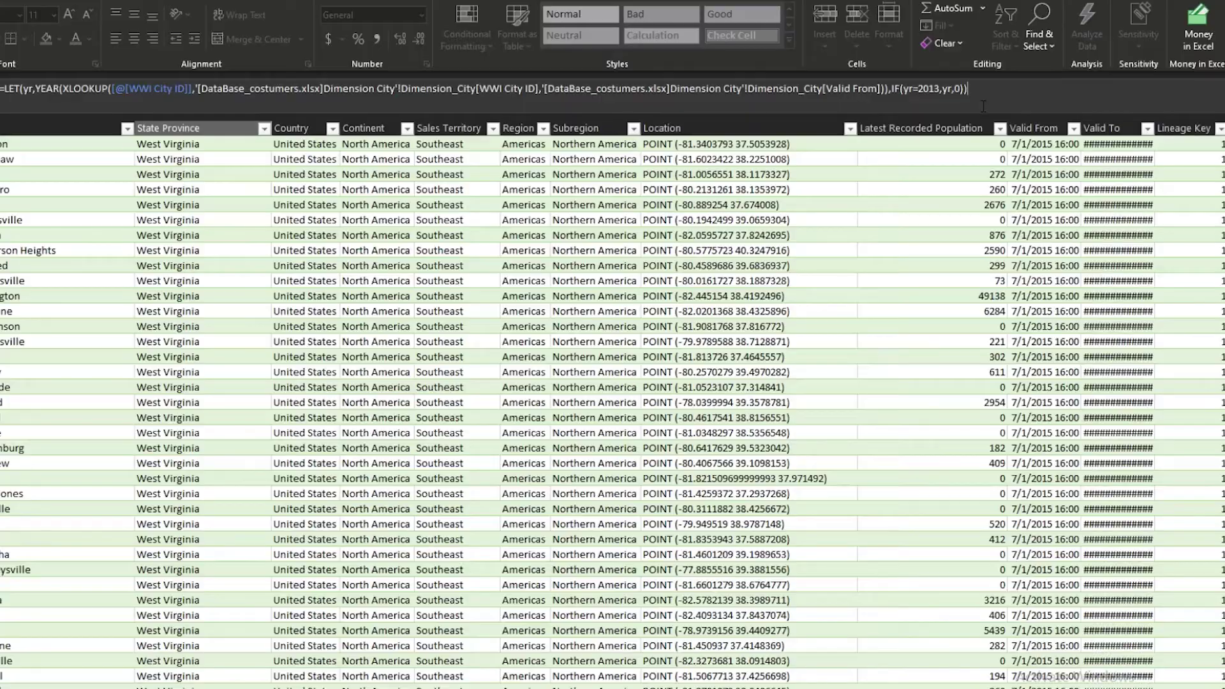
{"action": "key", "text": "Return"}
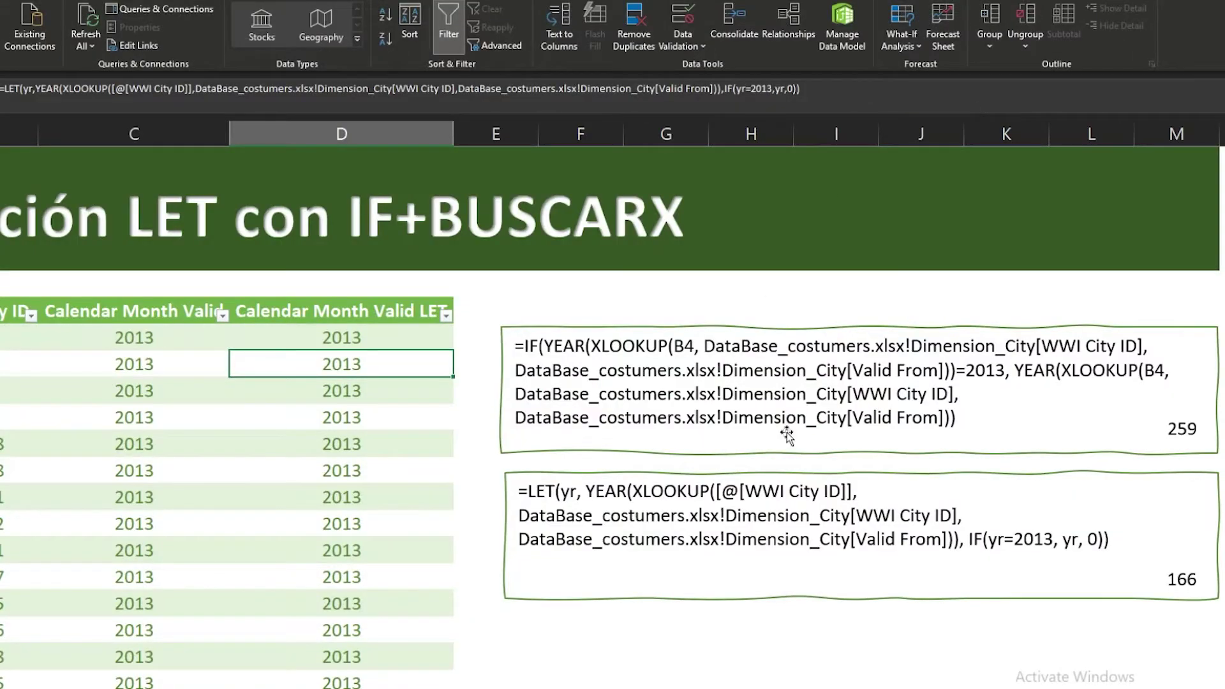
{"action": "left_click", "coordinate": [828, 509]}
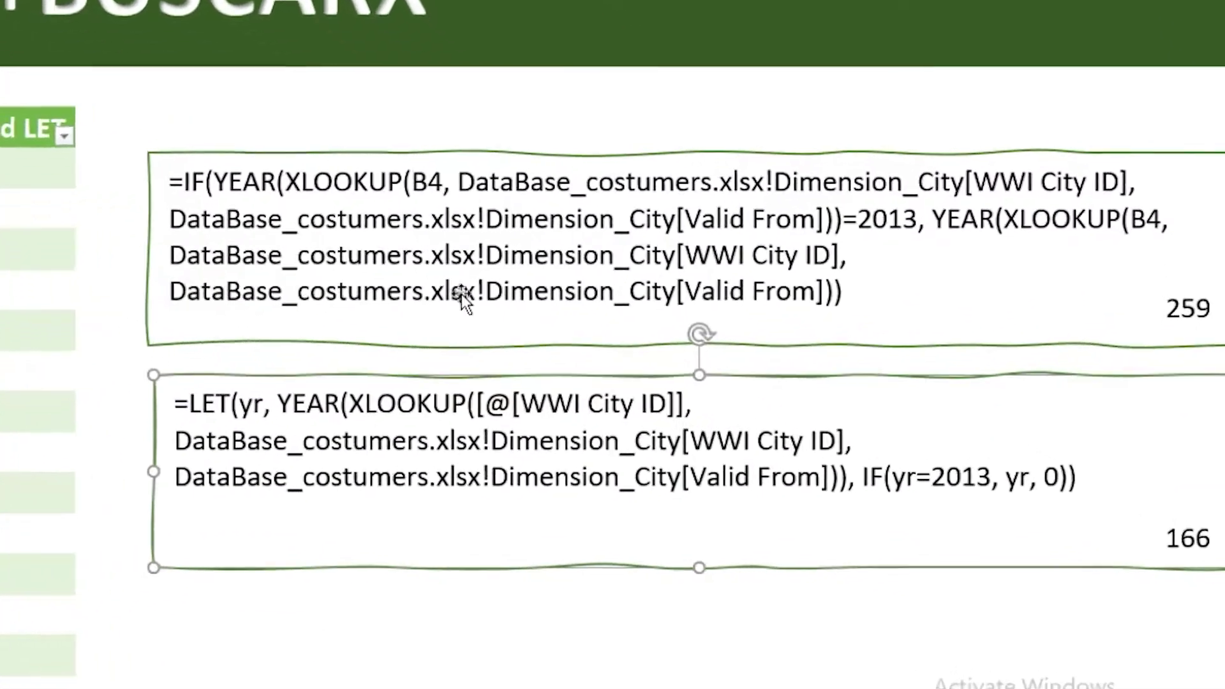
{"action": "left_click", "coordinate": [461, 294]}
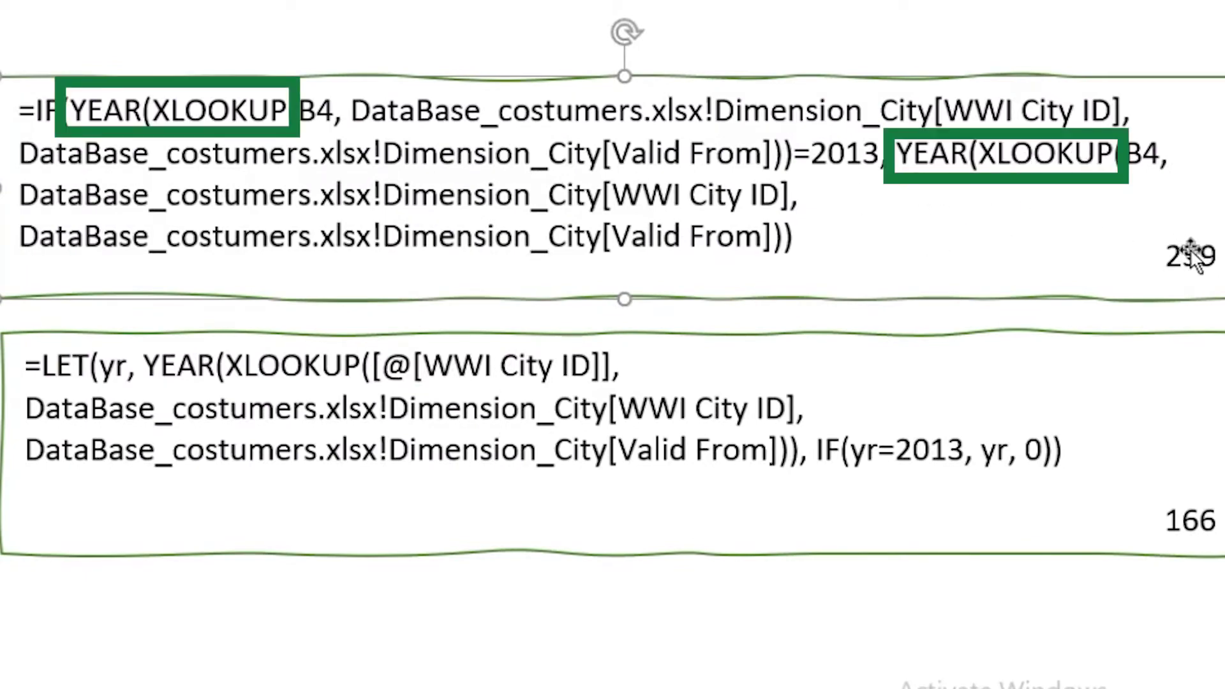
{"action": "left_click", "coordinate": [539, 473]}
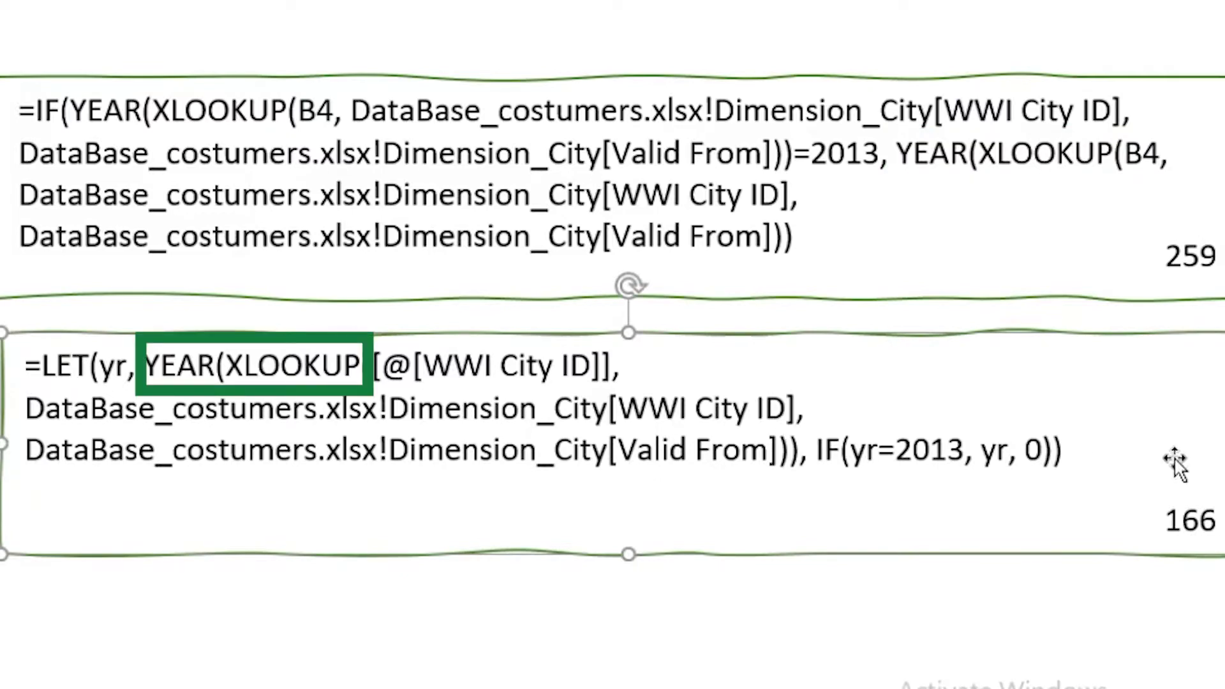
{"action": "left_click", "coordinate": [1176, 515]}
{"action": "left_click", "coordinate": [284, 393]}
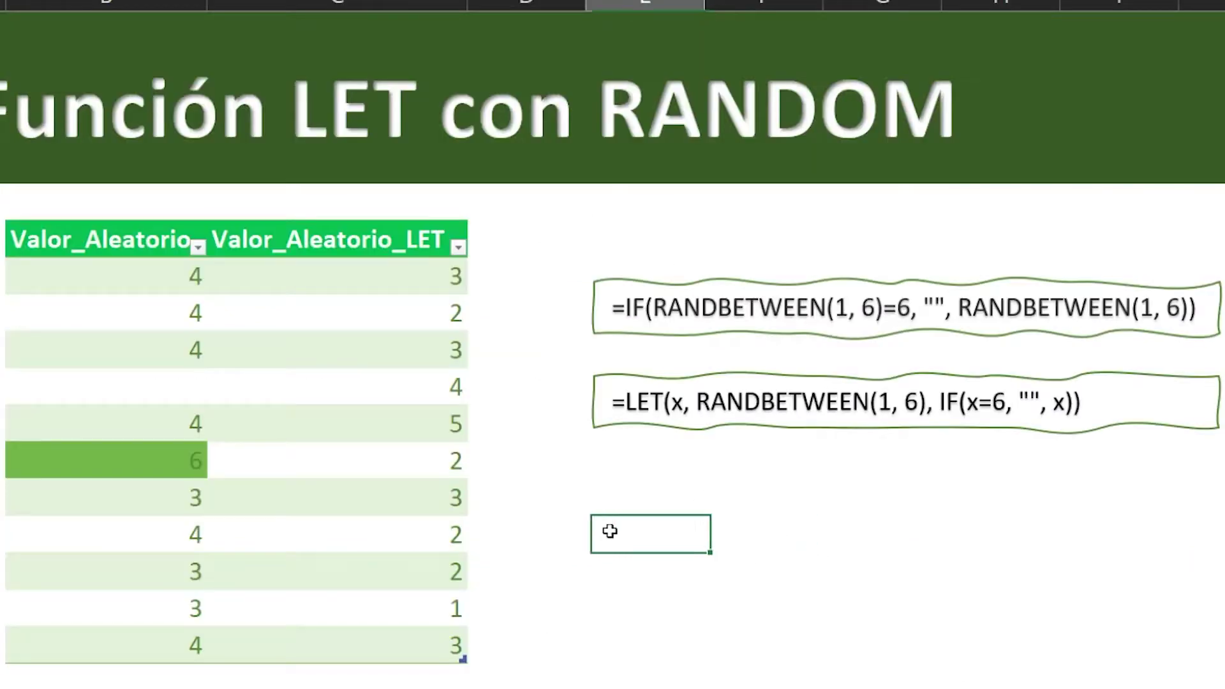
{"action": "key", "text": "Up"}
{"action": "key", "text": "Up"}
{"action": "left_click", "coordinate": [813, 522]}
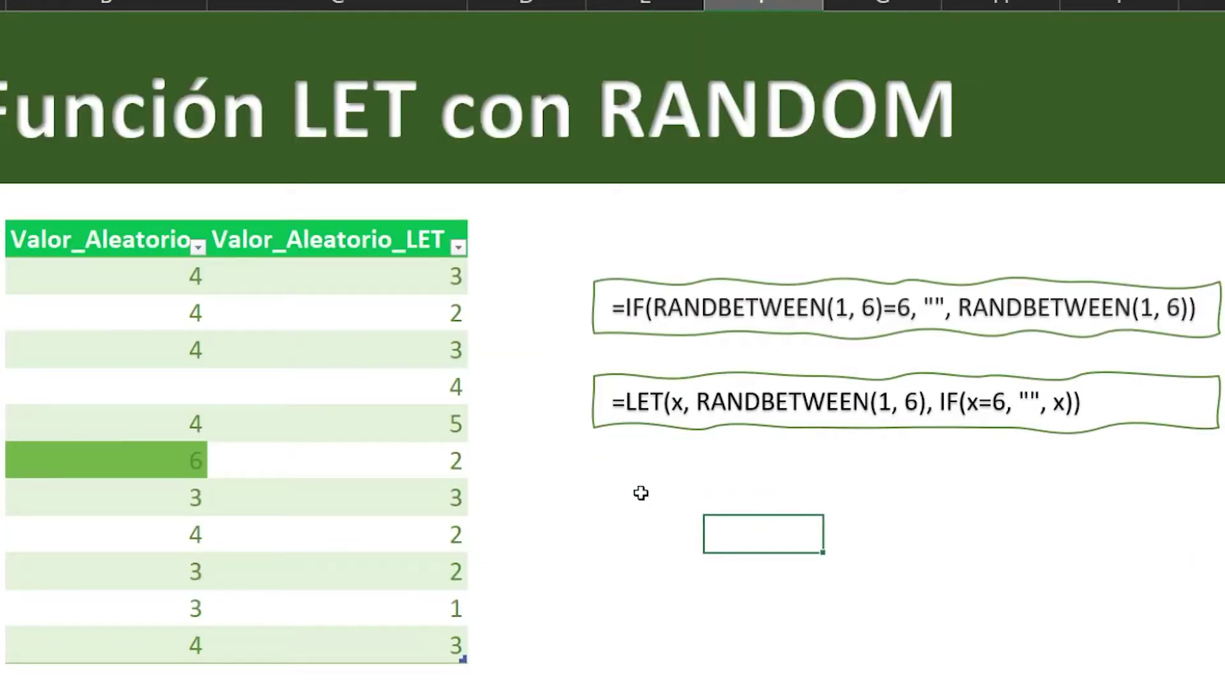
{"action": "left_click", "coordinate": [155, 279]}
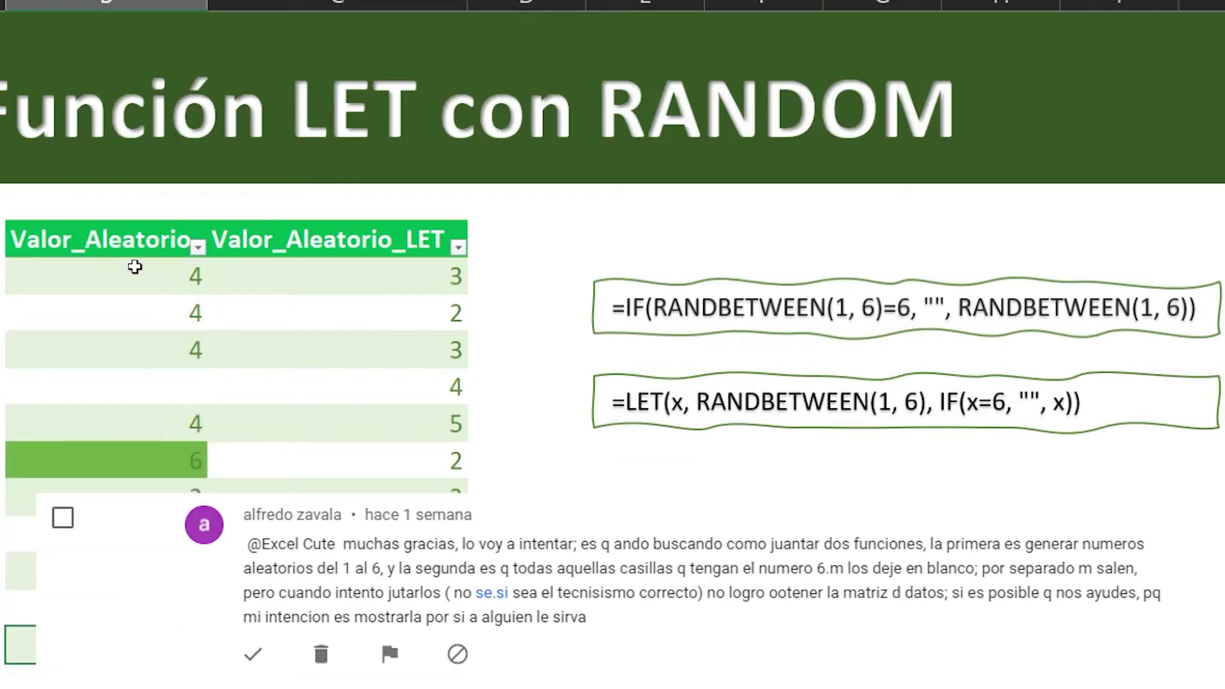
{"action": "mouse_move", "coordinate": [115, 276]}
{"action": "left_mouse_down"}
{"action": "mouse_move", "coordinate": [115, 504]}
{"action": "mouse_move", "coordinate": [143, 626]}
{"action": "left_mouse_up"}
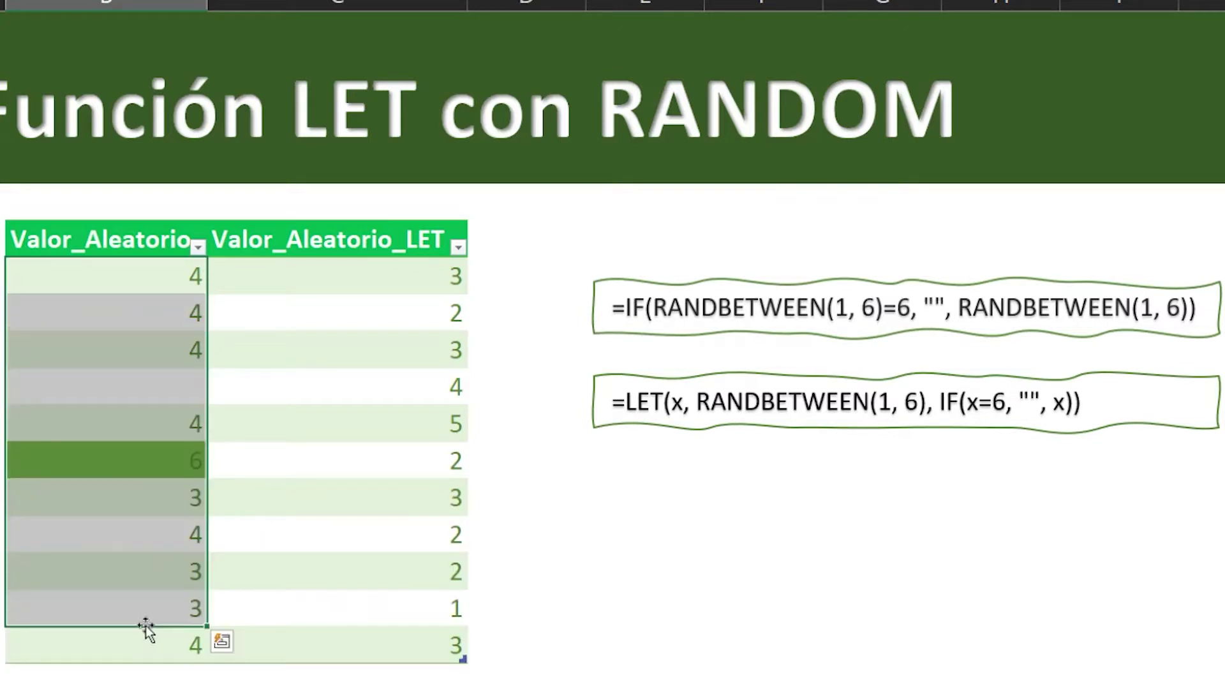
{"action": "left_click", "coordinate": [150, 572]}
{"action": "left_click", "coordinate": [176, 460]}
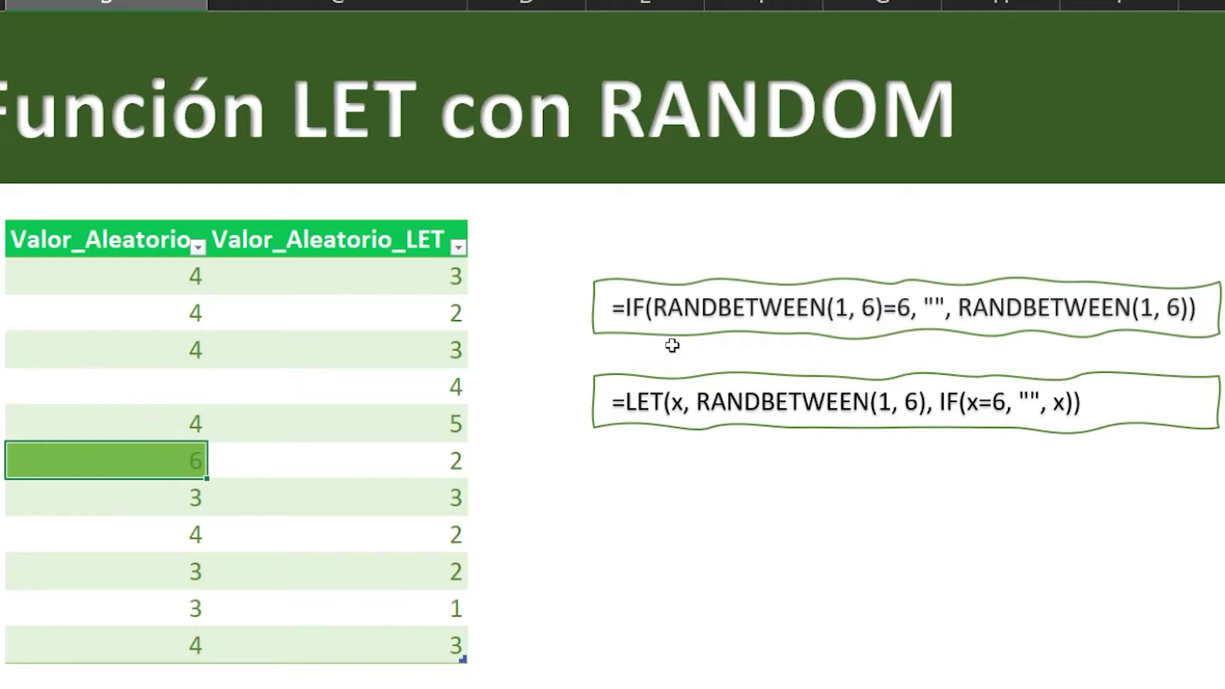
{"action": "left_click", "coordinate": [1007, 334]}
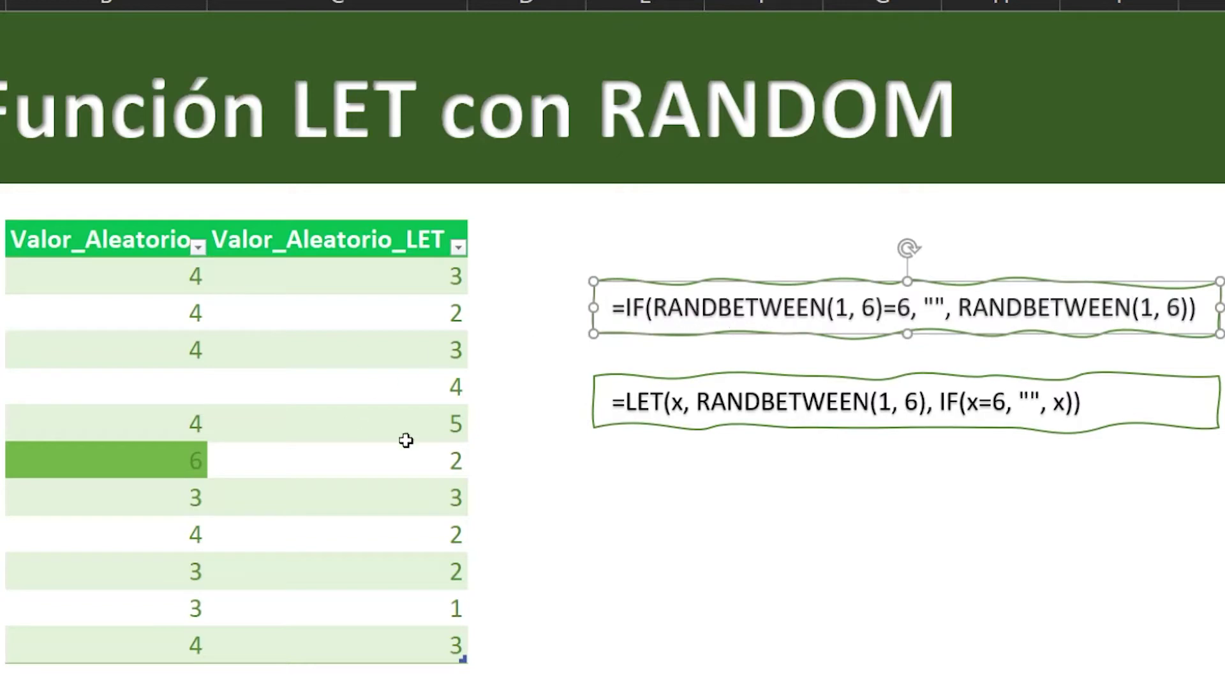
{"action": "left_click", "coordinate": [190, 348]}
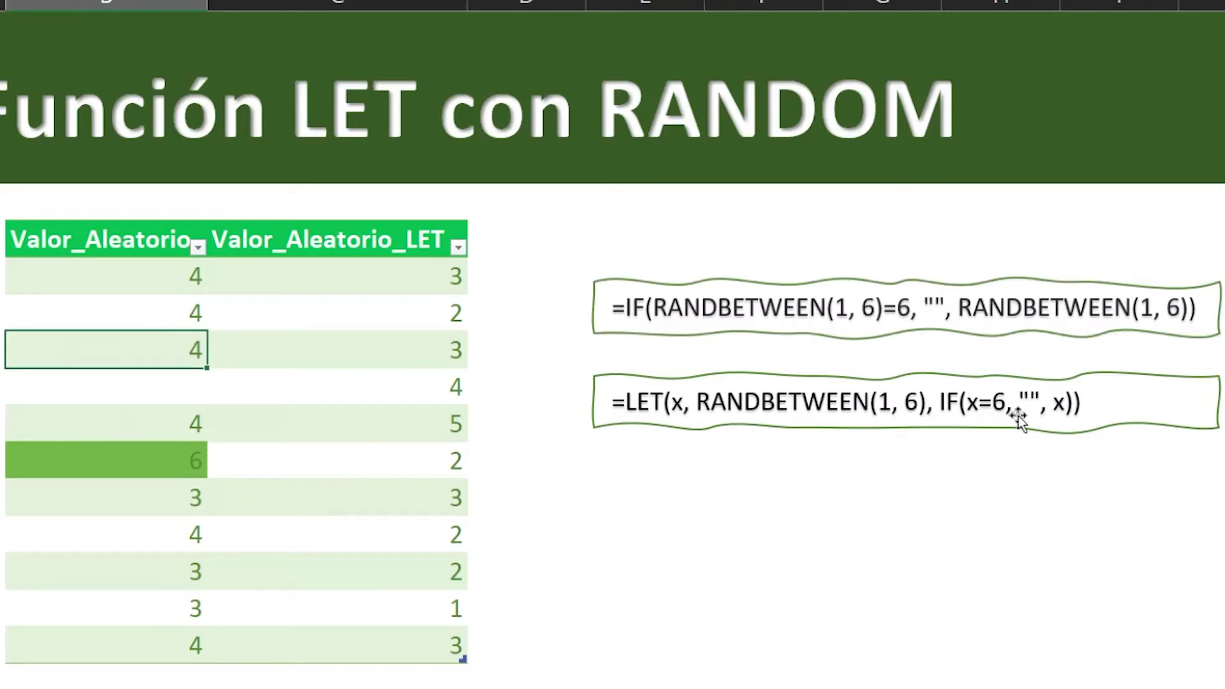
{"action": "left_click", "coordinate": [158, 461]}
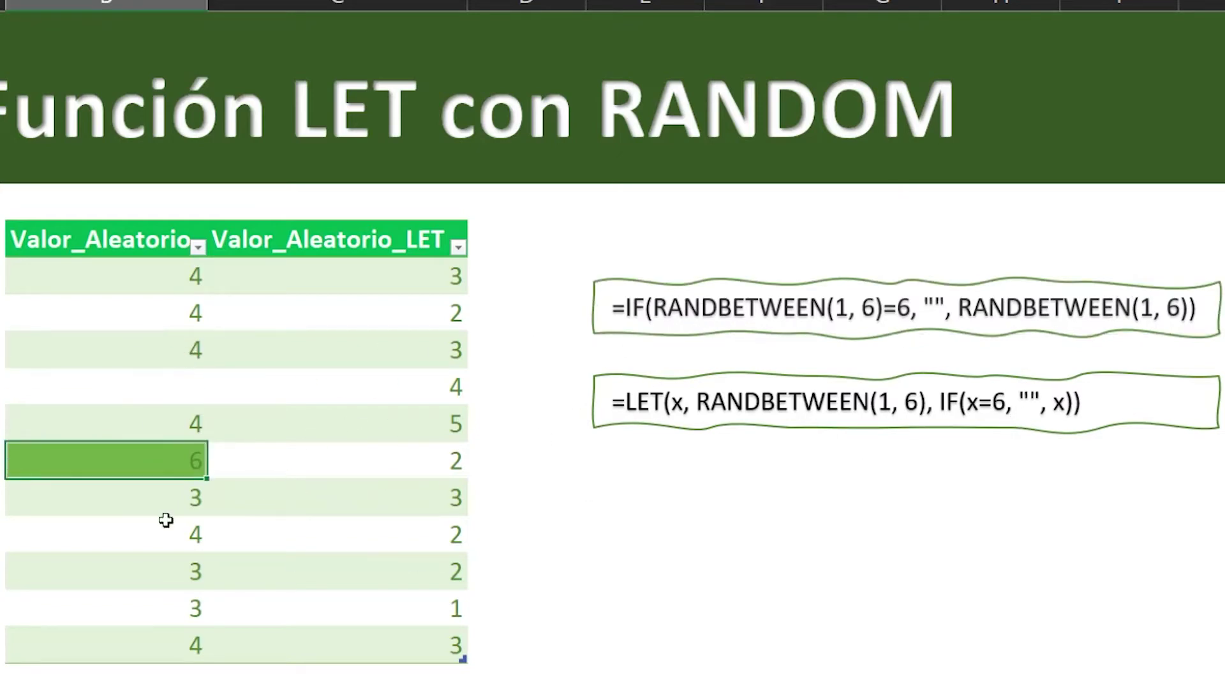
{"action": "left_click", "coordinate": [173, 545]}
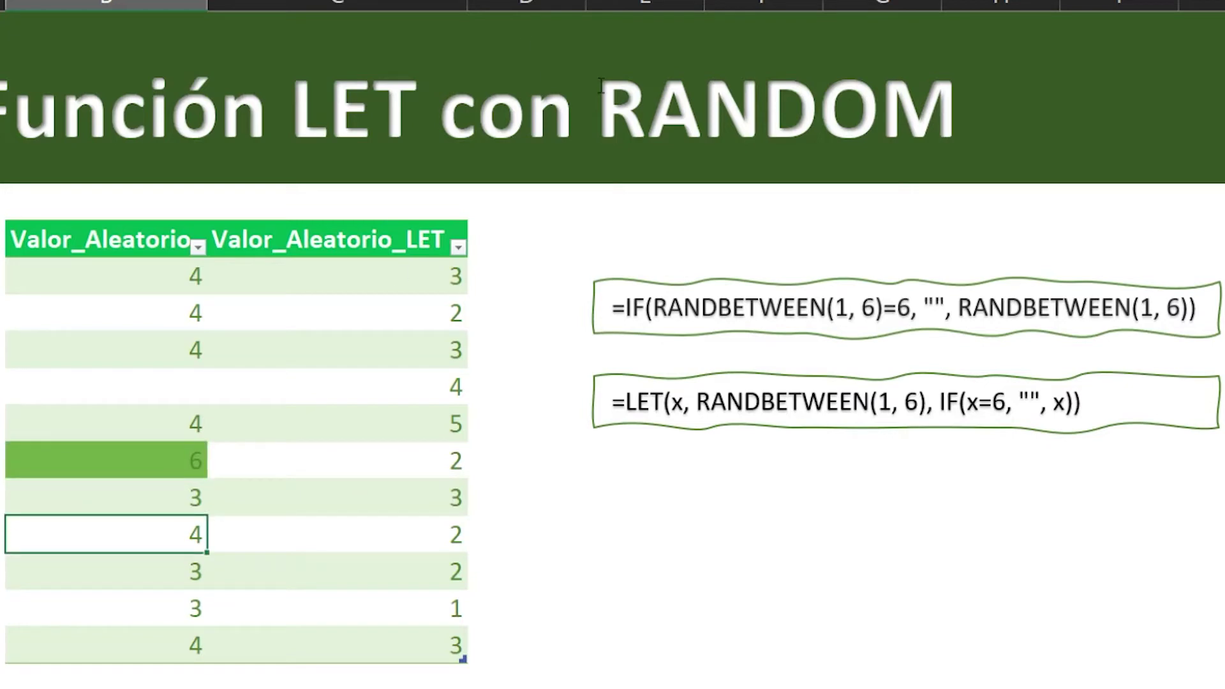
{"action": "left_click", "coordinate": [170, 465]}
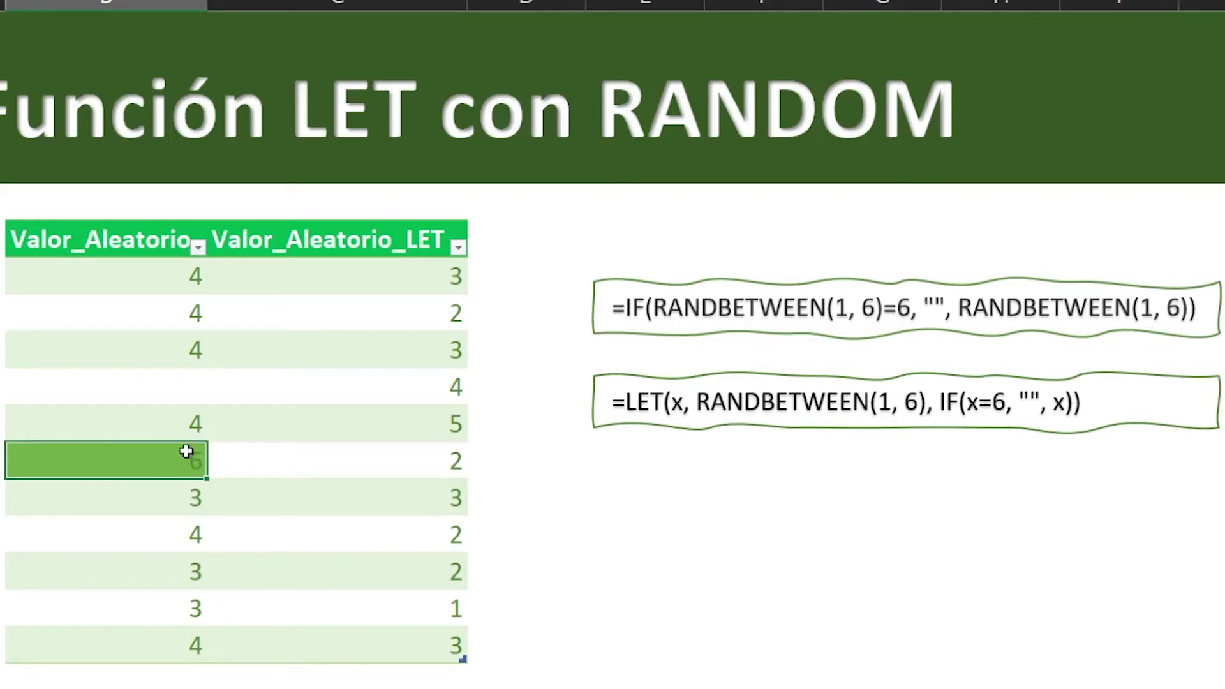
{"action": "left_click", "coordinate": [383, 281]}
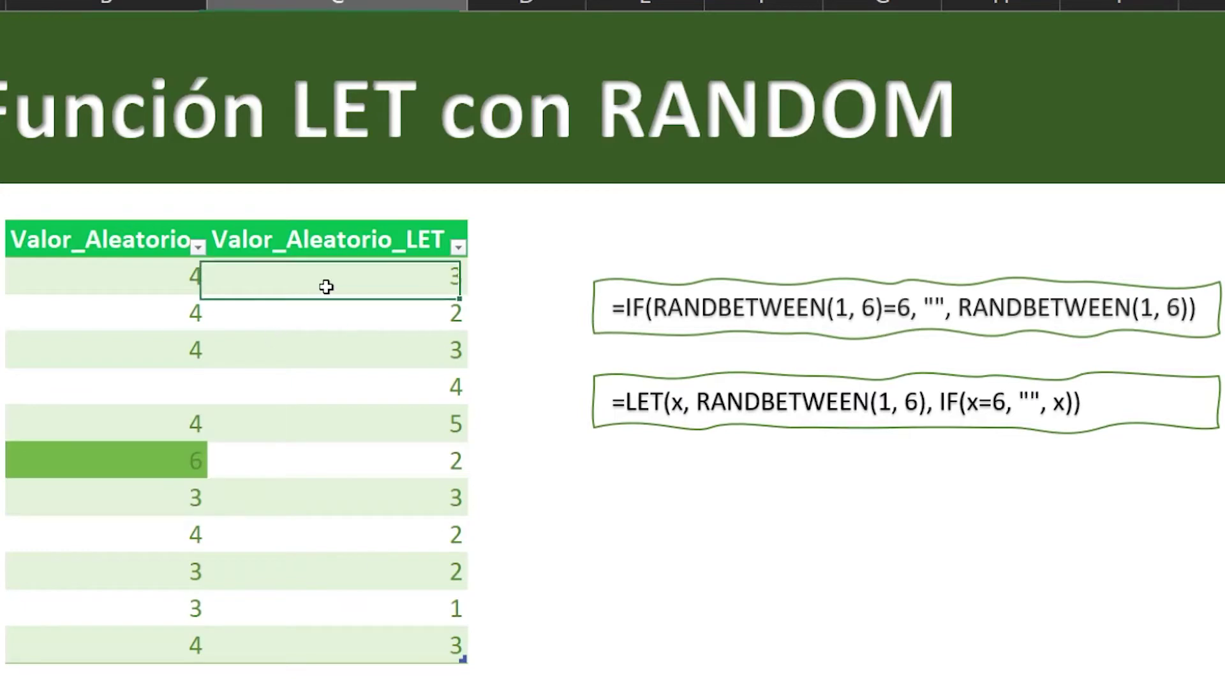
- Enter =LET(x,RANDBETWEEN(1,6),IF(x=6,"",x)) in the first Valor_Aleatorio_LET cell
{"action": "type", "text": "="}
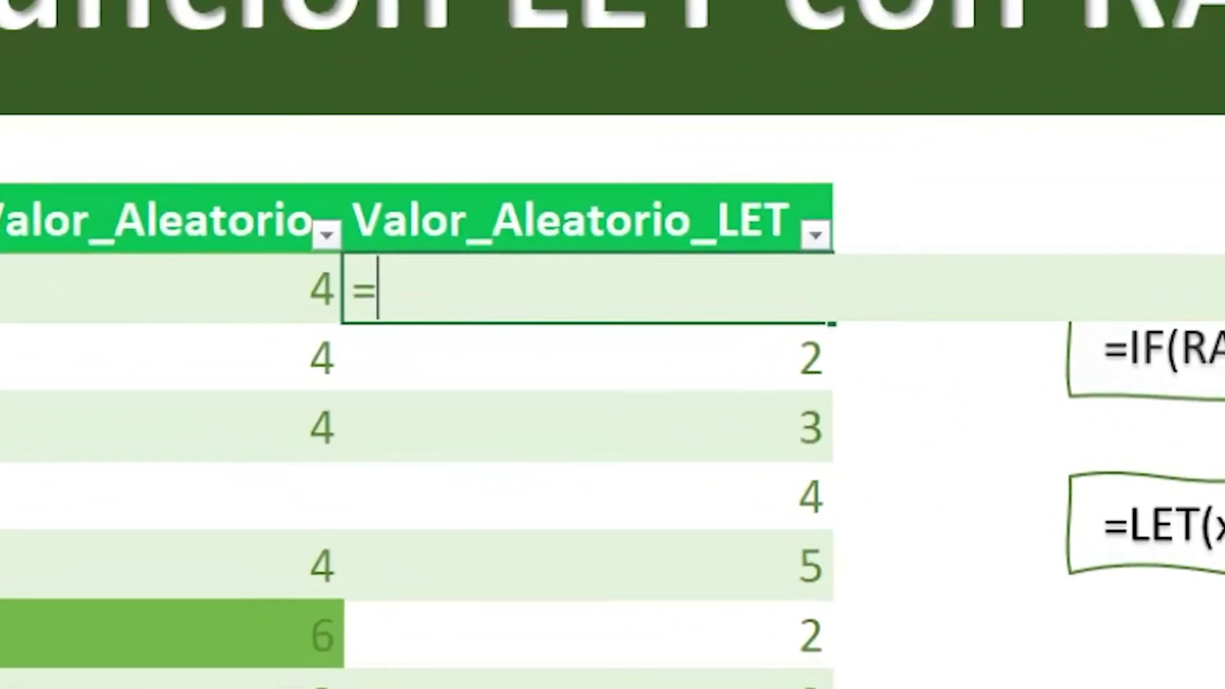
{"action": "type", "text": "let"}
{"action": "key", "text": "Tab"}
{"action": "type", "text": "x,"}
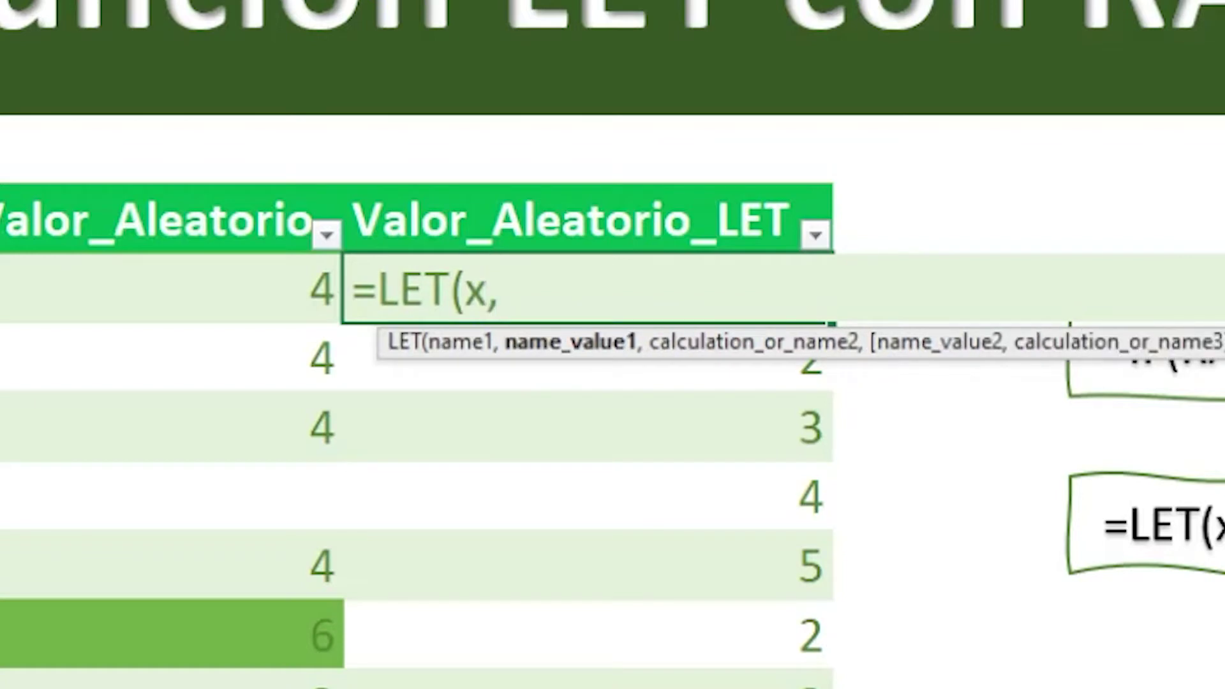
{"action": "type", "text": "rand"}
{"action": "key", "text": "Down"}
{"action": "key", "text": "Down"}
{"action": "key", "text": "Tab"}
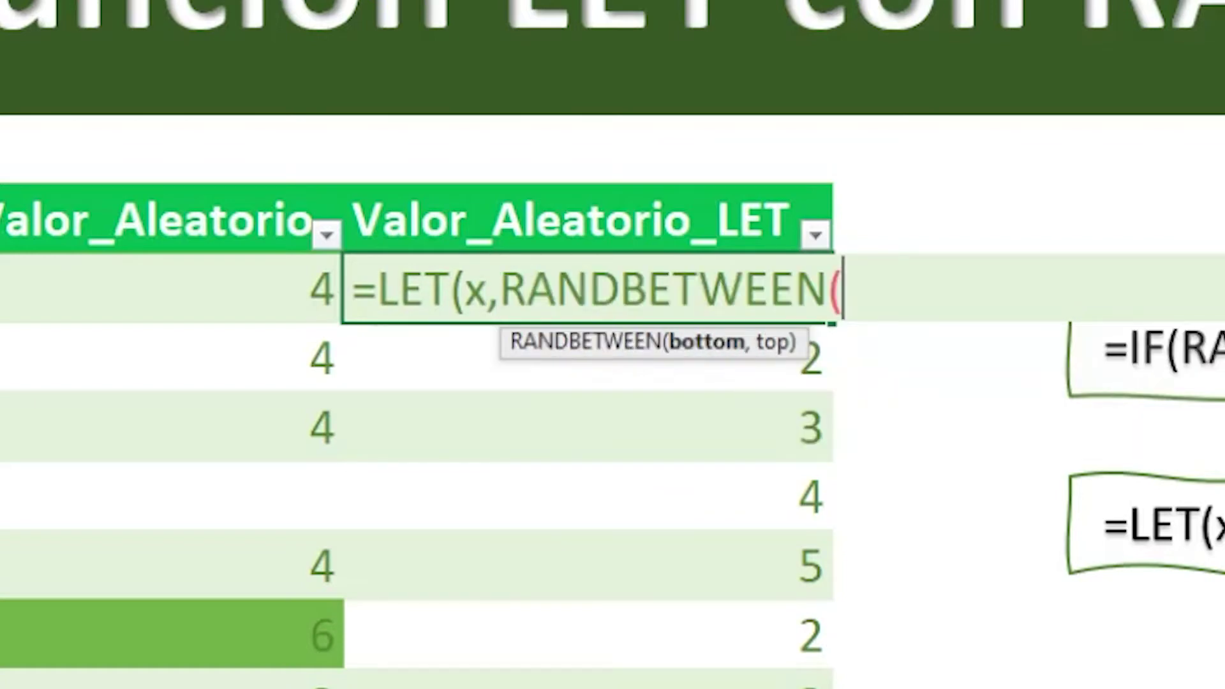
{"action": "type", "text": "1,6)"}
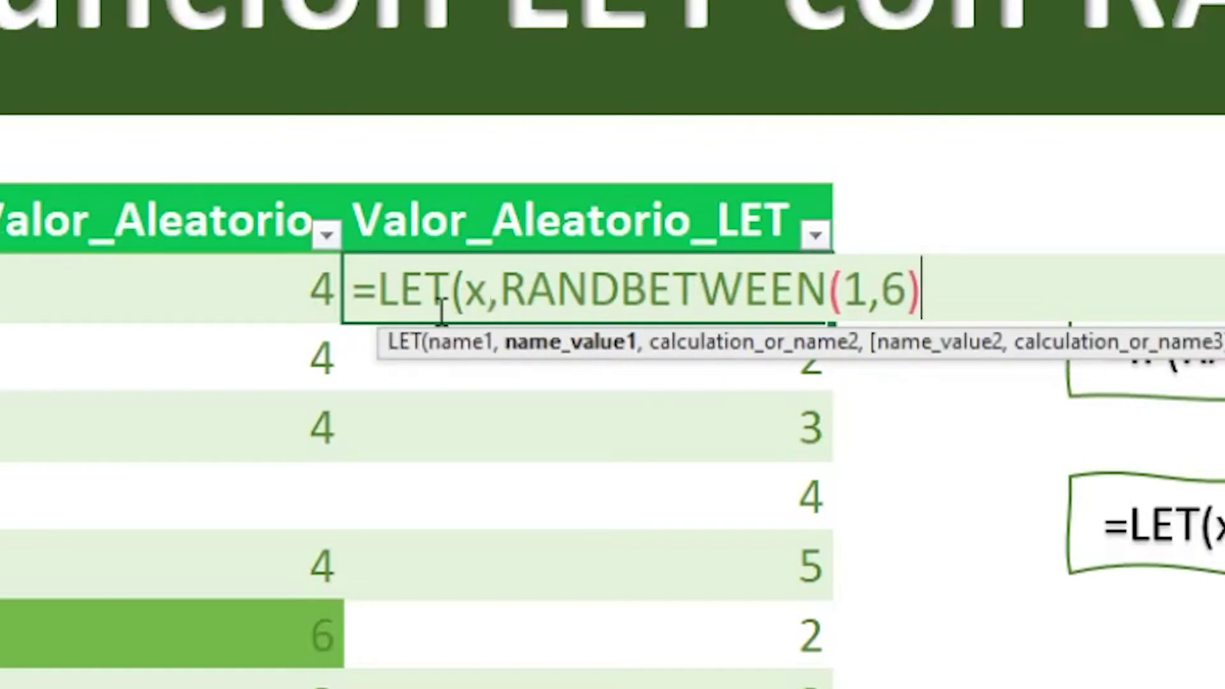
{"action": "type", "text": ",if"}
{"action": "key", "text": "Tab"}
{"action": "type", "text": "x=6,\"\","}
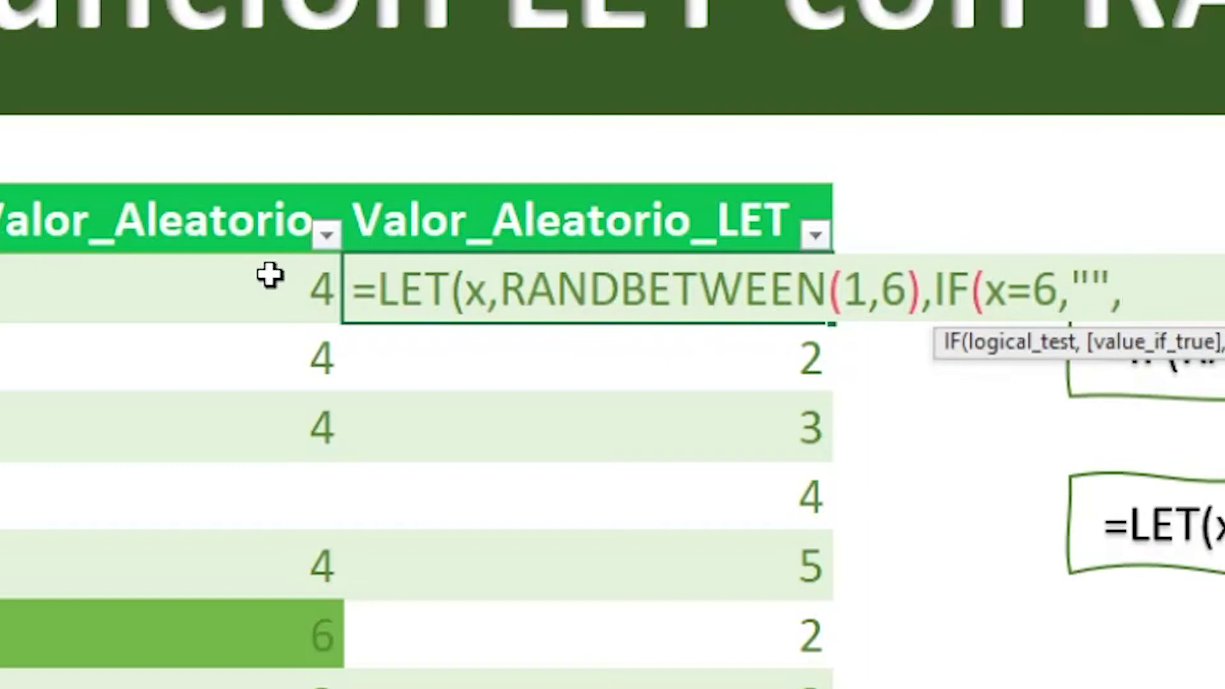
{"action": "type", "text": "x))"}
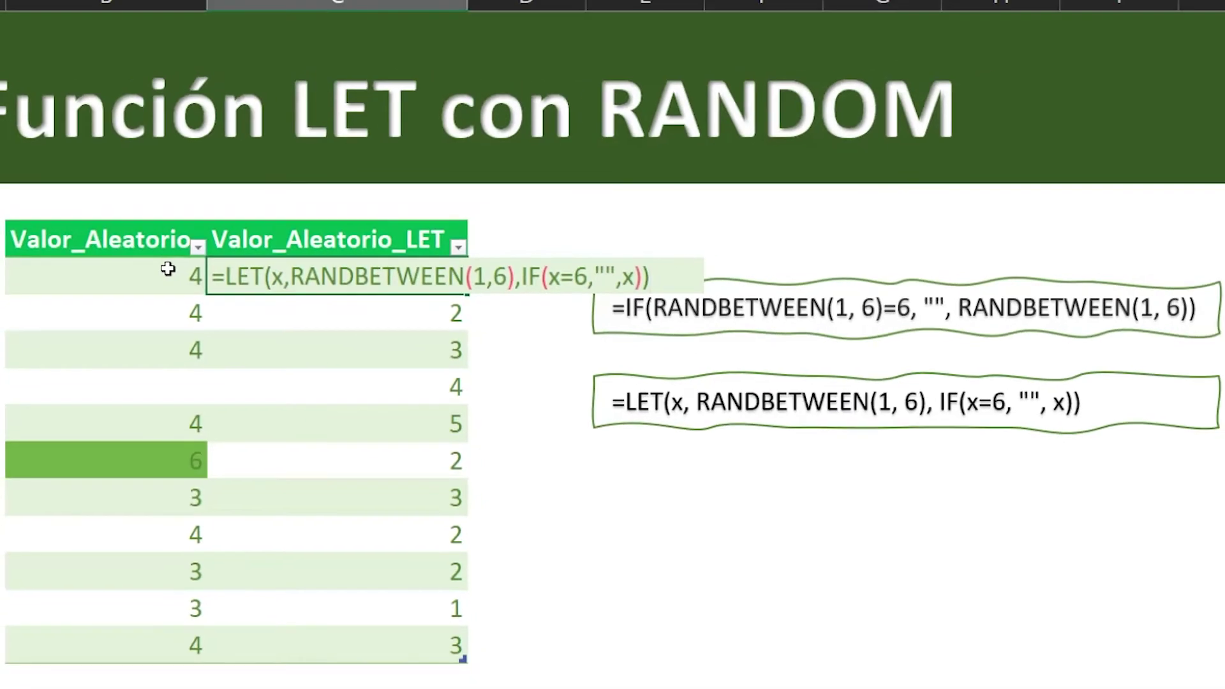
{"action": "key", "text": "Return"}
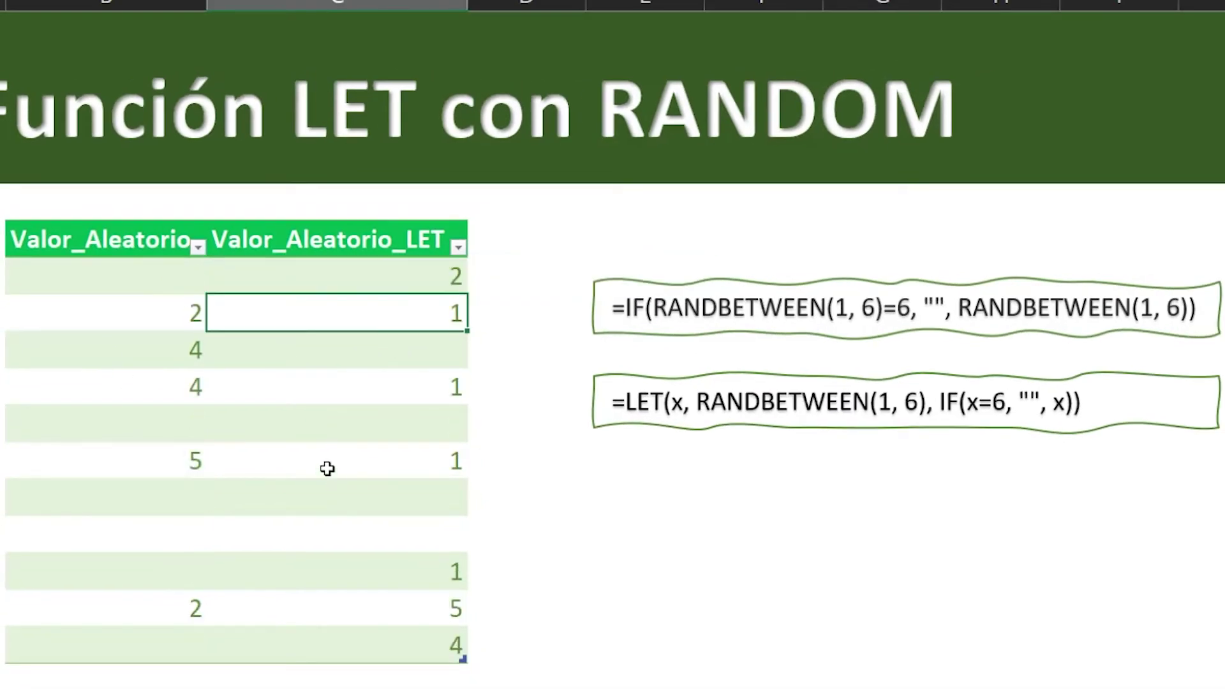
- Recalculate all random numbers twice with F9
{"action": "left_click", "coordinate": [402, 408]}
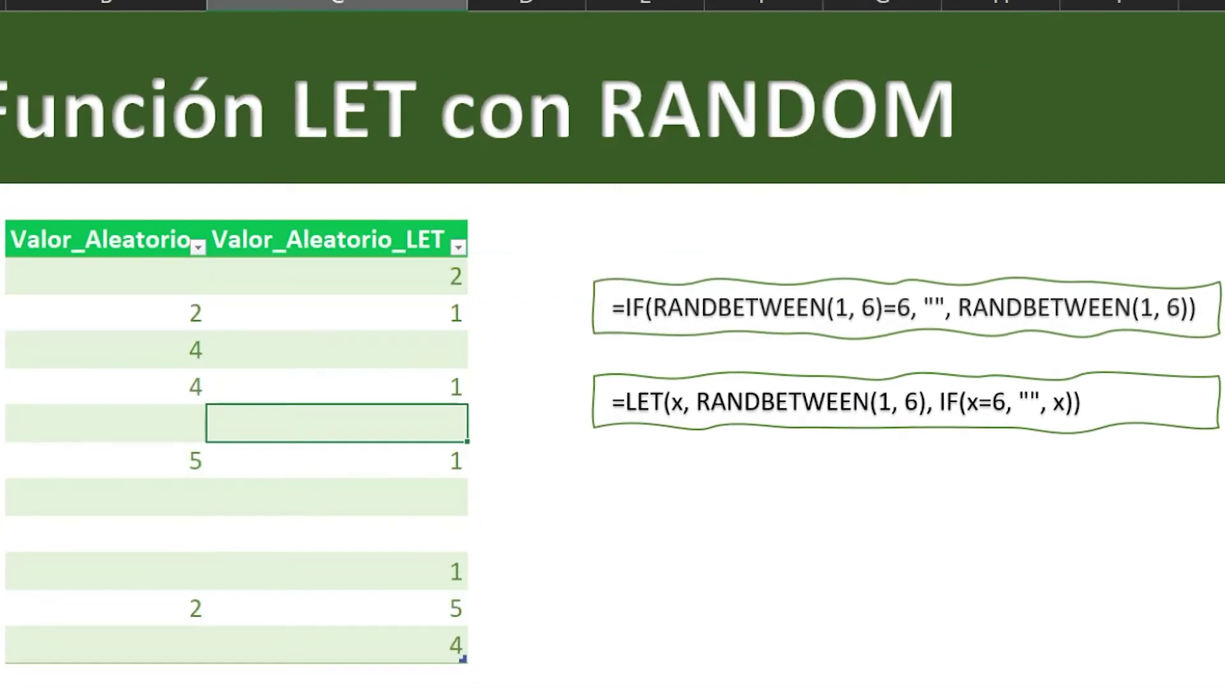
{"action": "key", "text": "F9"}
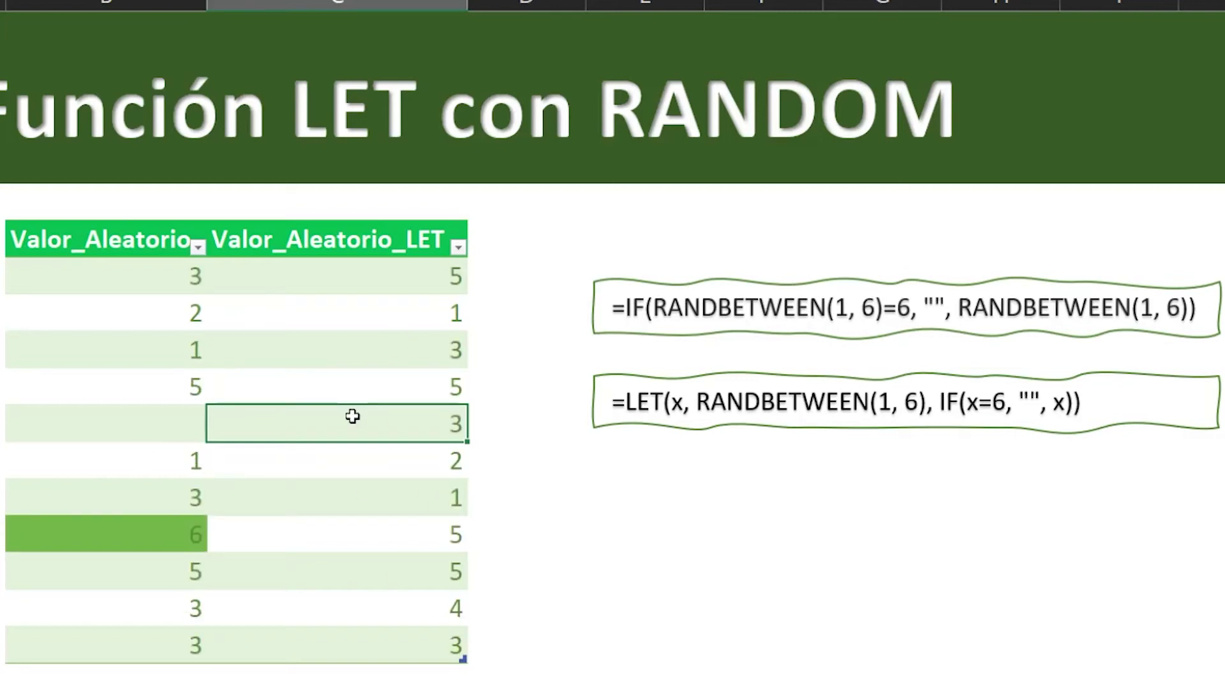
{"action": "key", "text": "F9"}
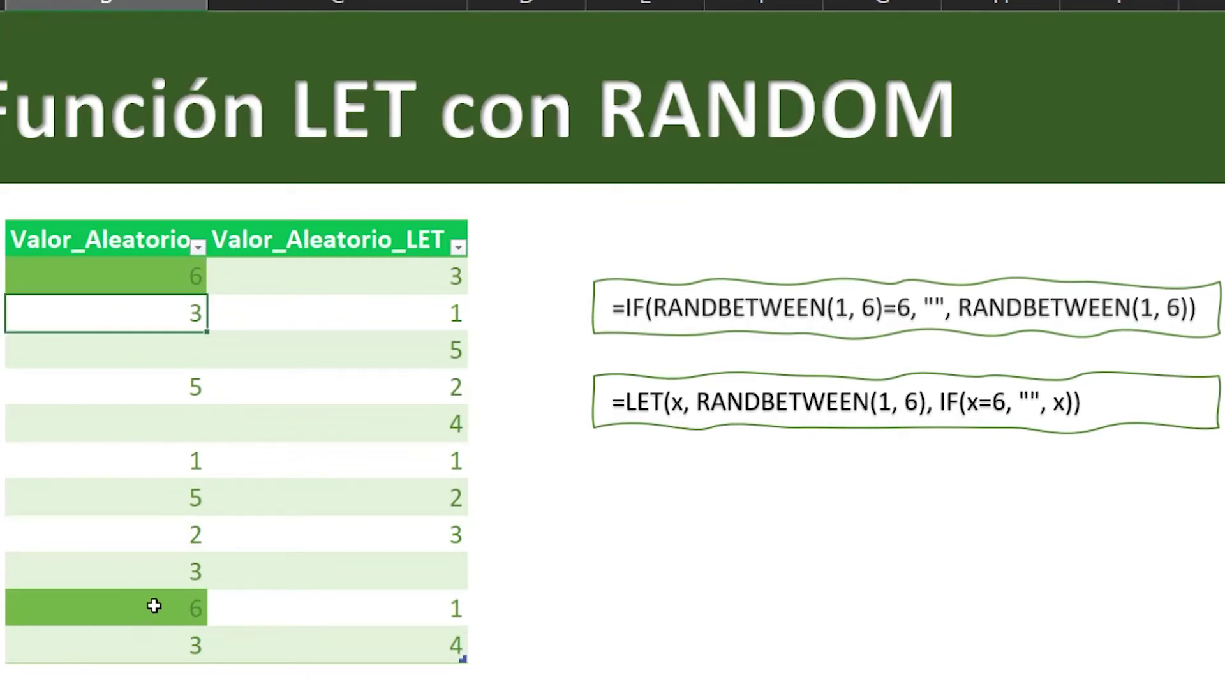
- Compare the Valor_Aleatorio cells showing 6 with the blank Valor_Aleatorio_LET cells
{"action": "left_click", "coordinate": [170, 268]}
{"action": "left_click", "coordinate": [156, 604]}
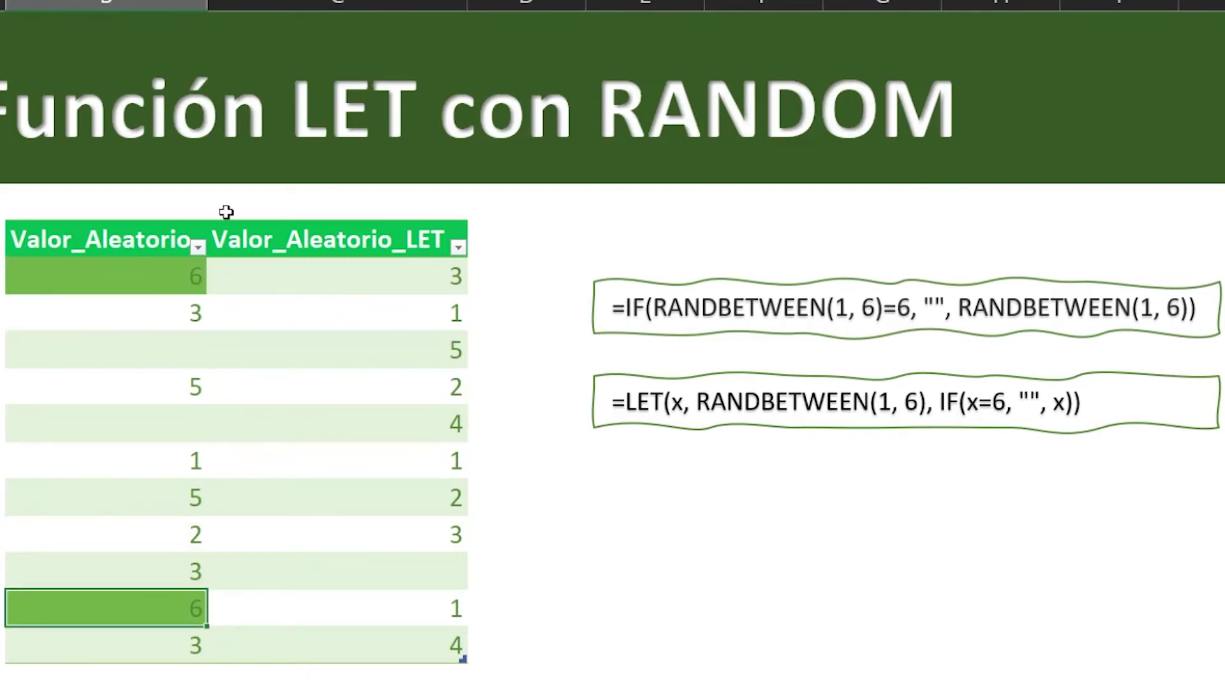
{"action": "left_click", "coordinate": [160, 272]}
{"action": "left_click", "coordinate": [137, 613]}
{"action": "left_click", "coordinate": [349, 575]}
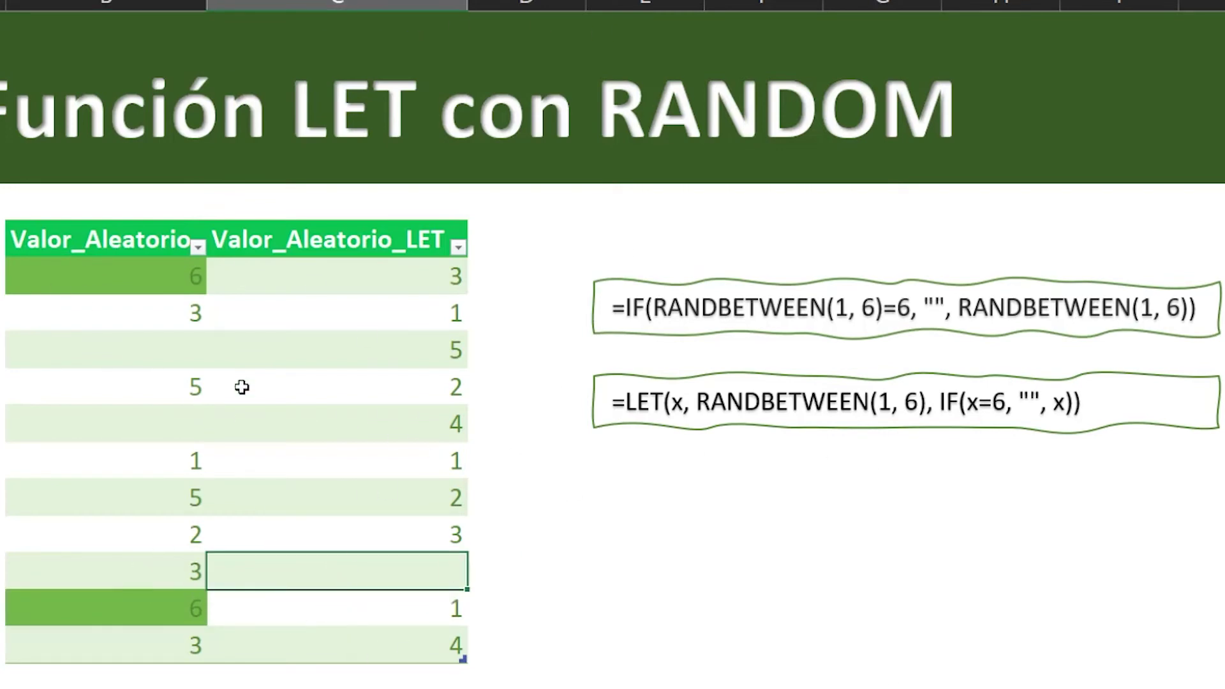